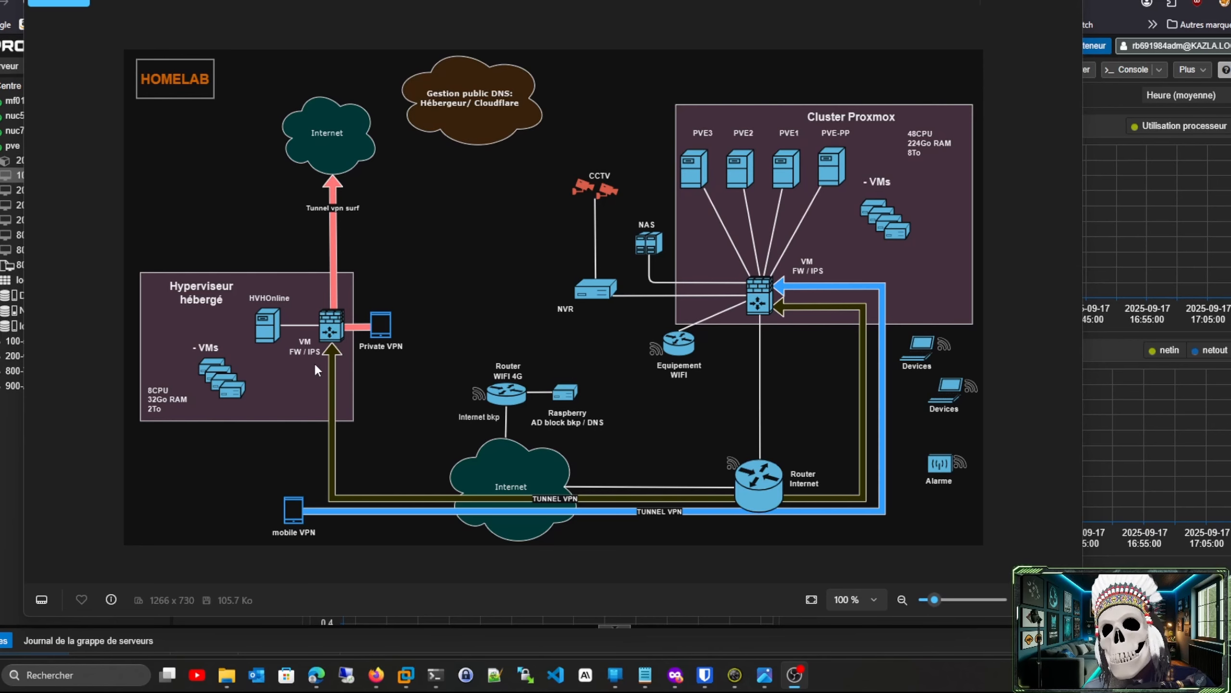
Step: Look over the pve-test datacenter summary in Proxmox, and return to VM 107 (webserver) on the pve node
left_click(13, 461)
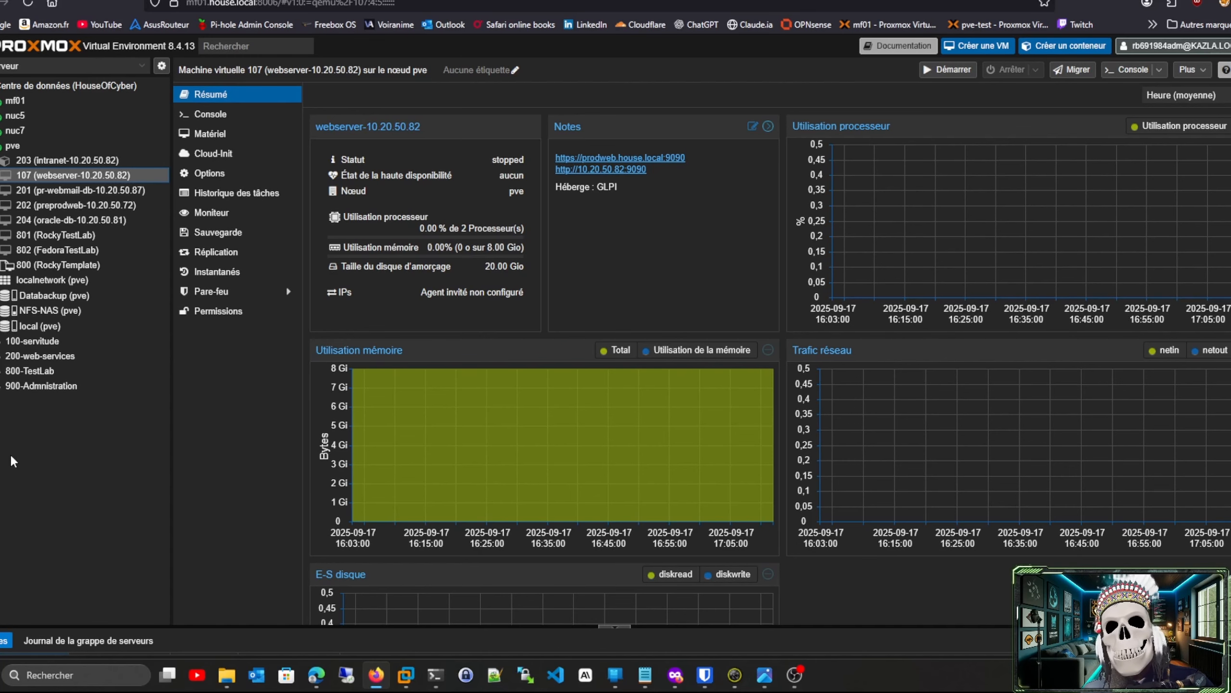
left_click(39, 147)
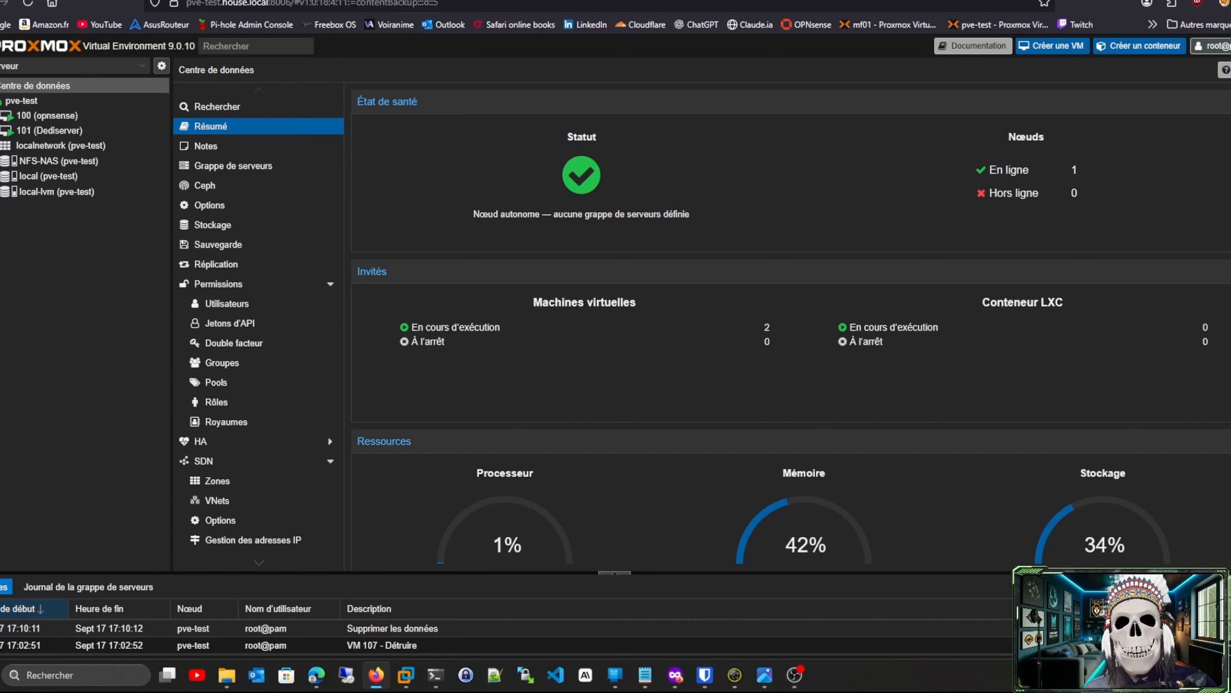
left_click(27, 0)
left_click(77, 175)
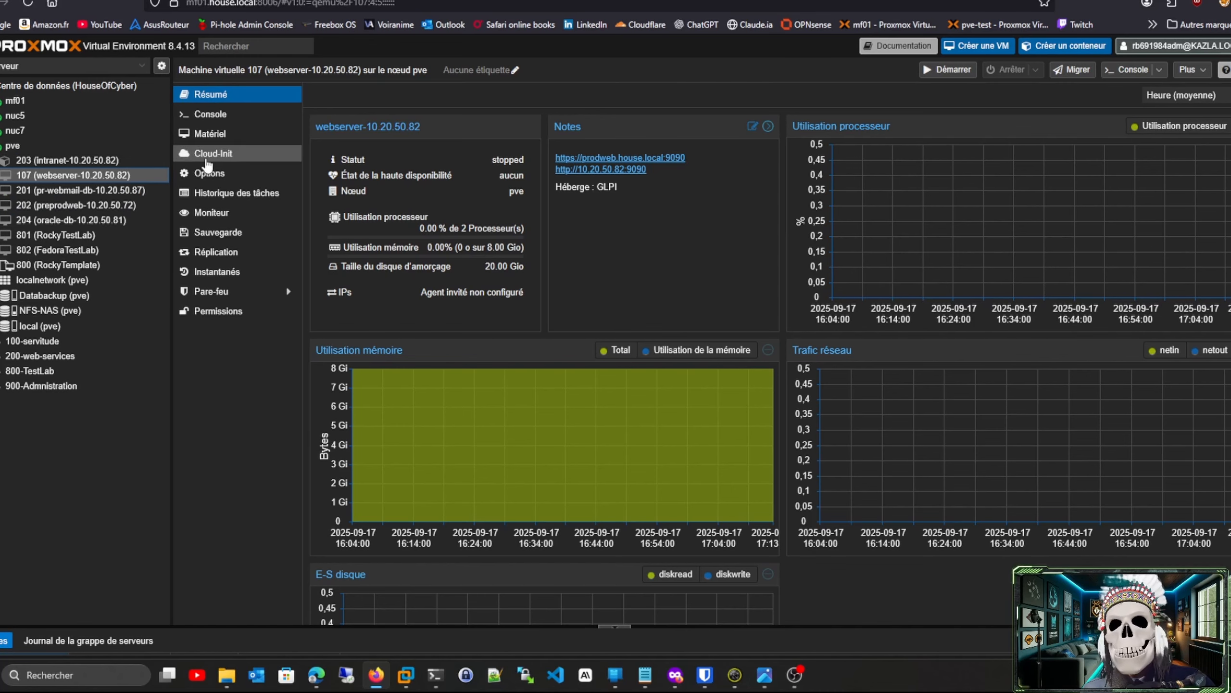
Step: Show VM 107's backups on the local storage and select the vzdump-qemu-107-2025_09_17-15_37_08.vma.zst archive
left_click(213, 238)
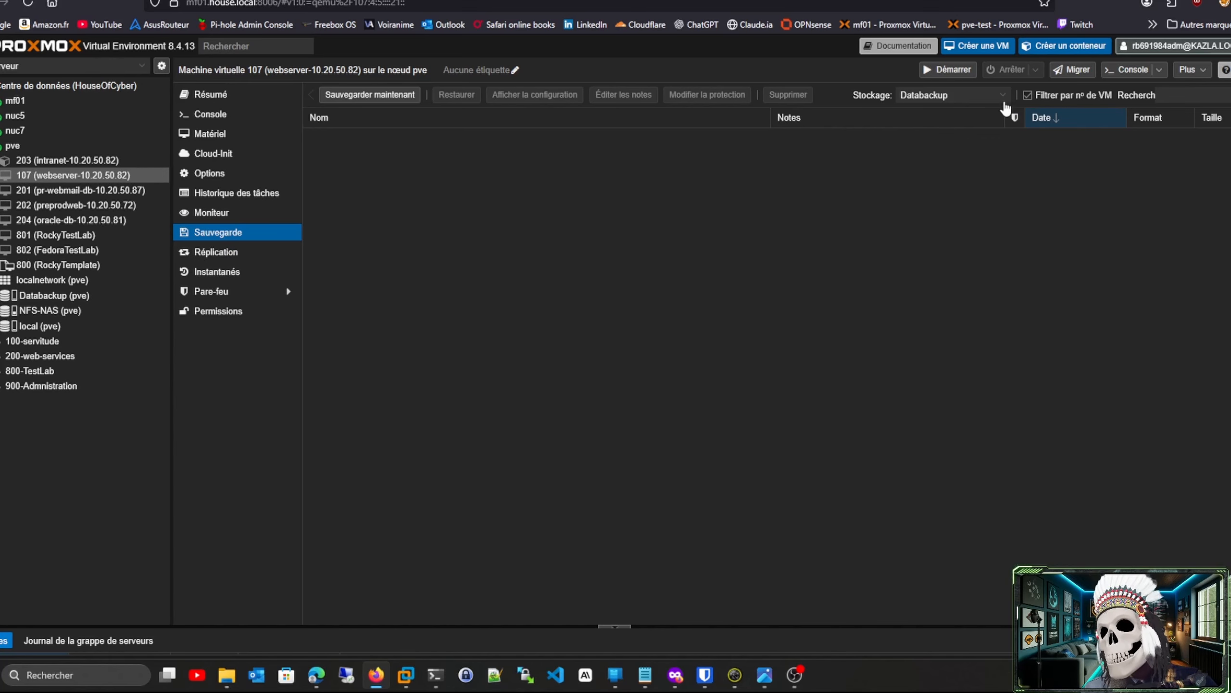
left_click(1002, 96)
left_click(924, 169)
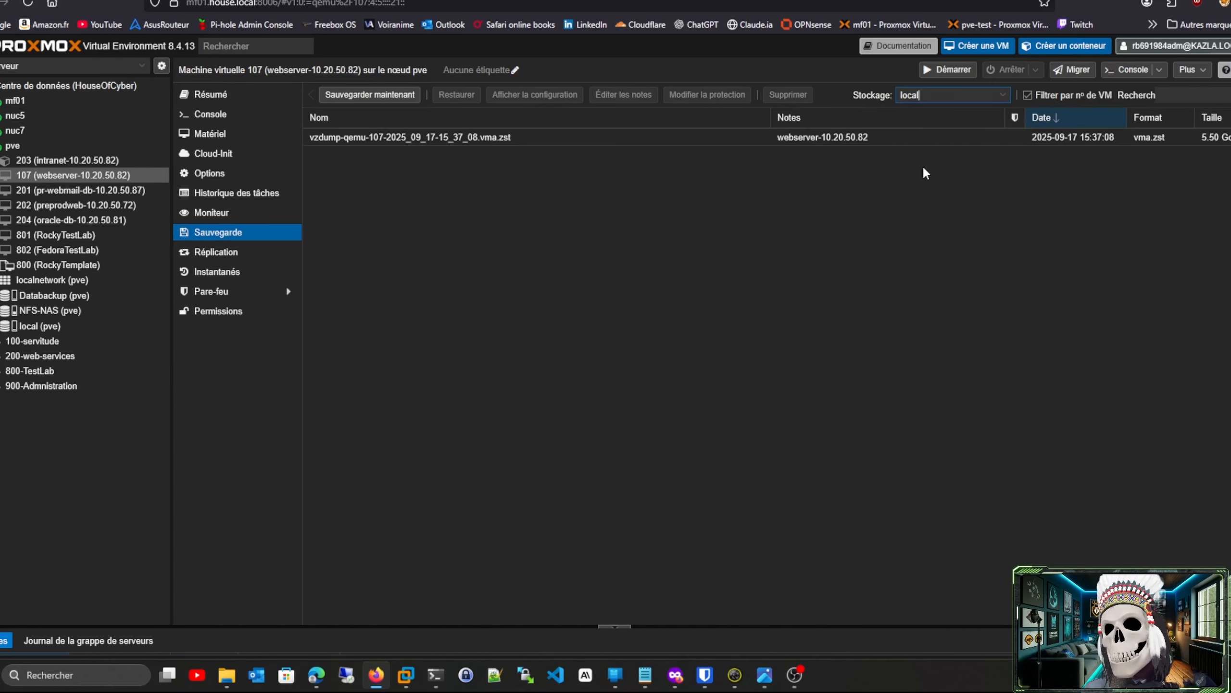
left_click(527, 139)
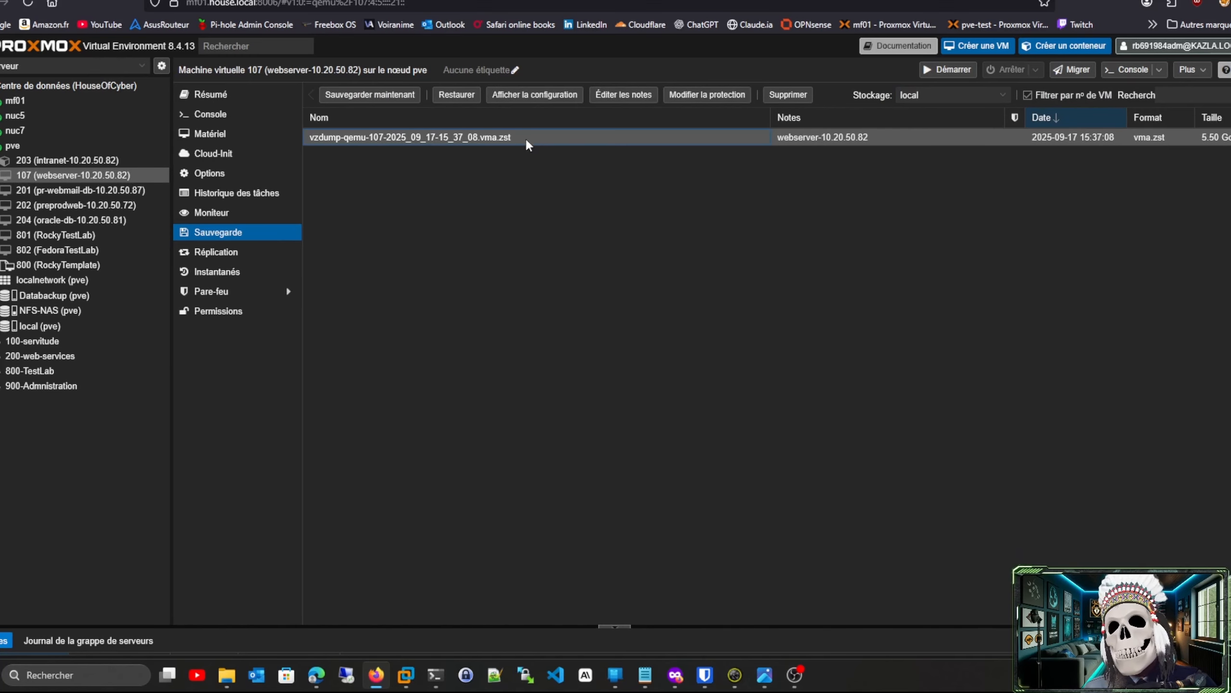
Step: In the terminal session on pve, change to /var/lib/vz/dump/ and list its files
left_click(435, 674)
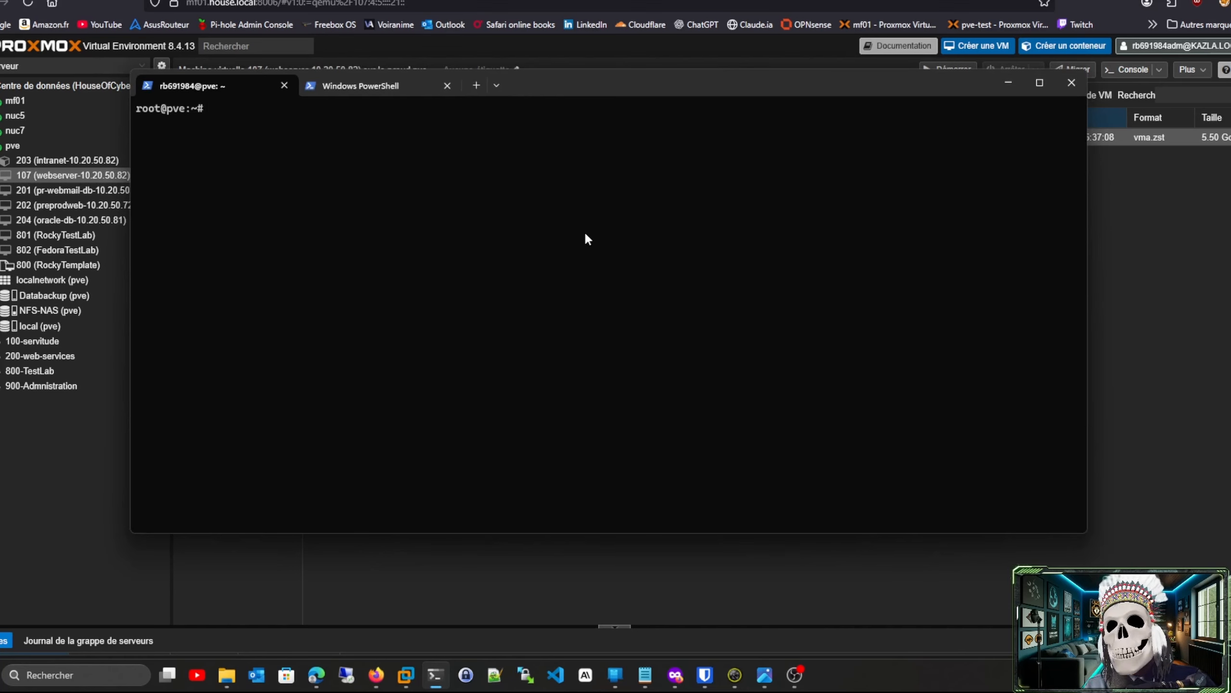
type("cd /v")
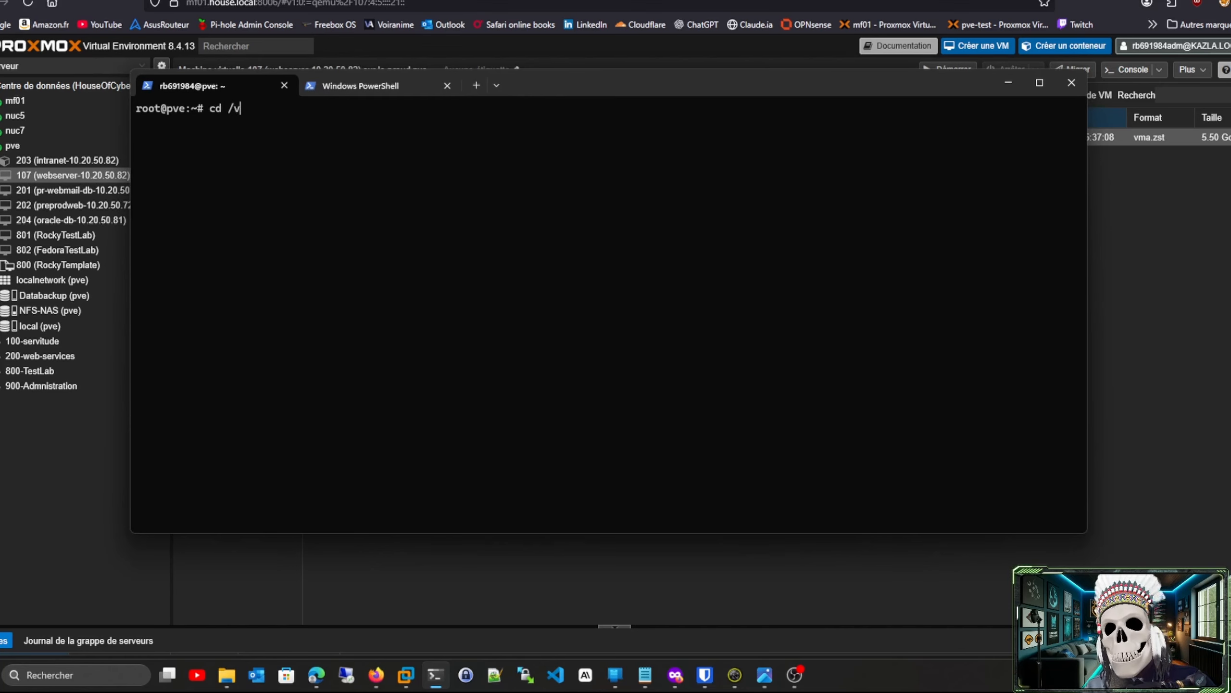
type("ar/lib/")
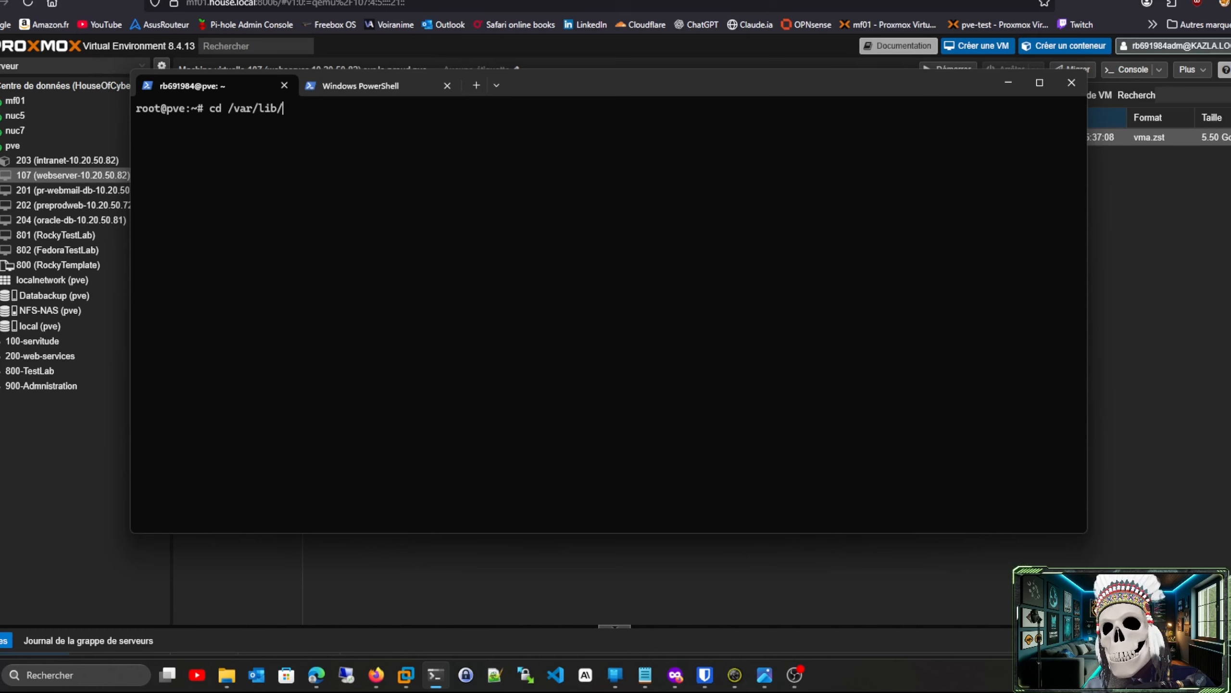
type("vz/dump/")
key("Return")
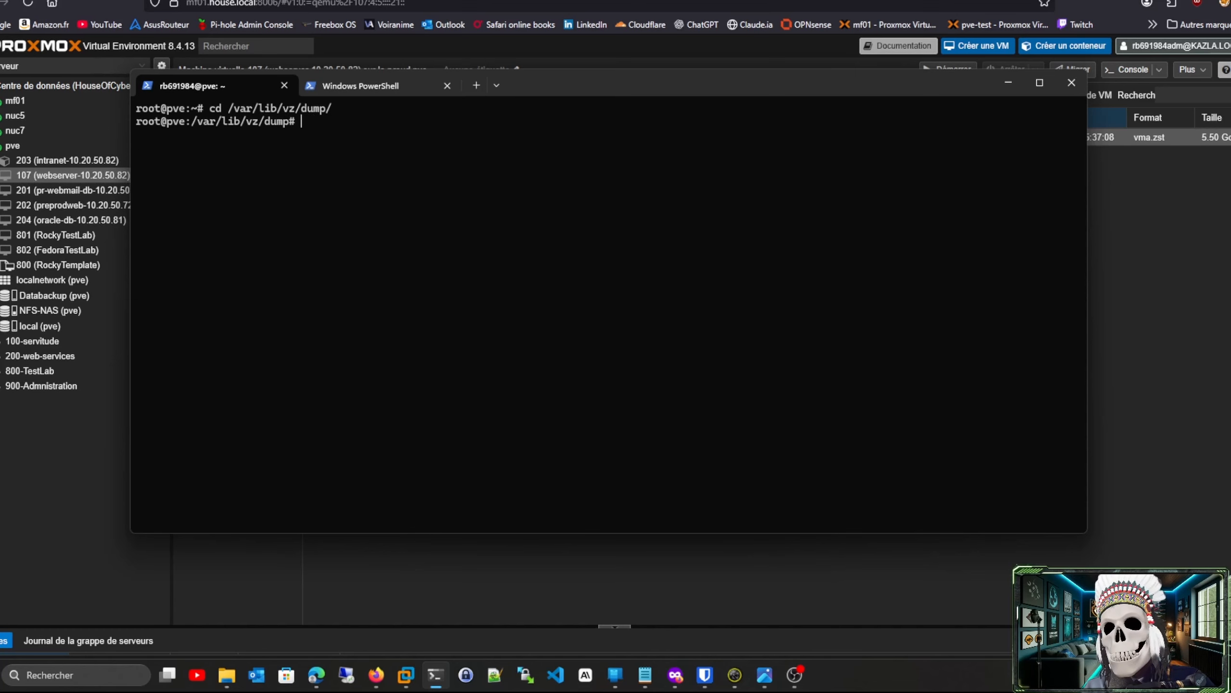
type("ls")
key("Return")
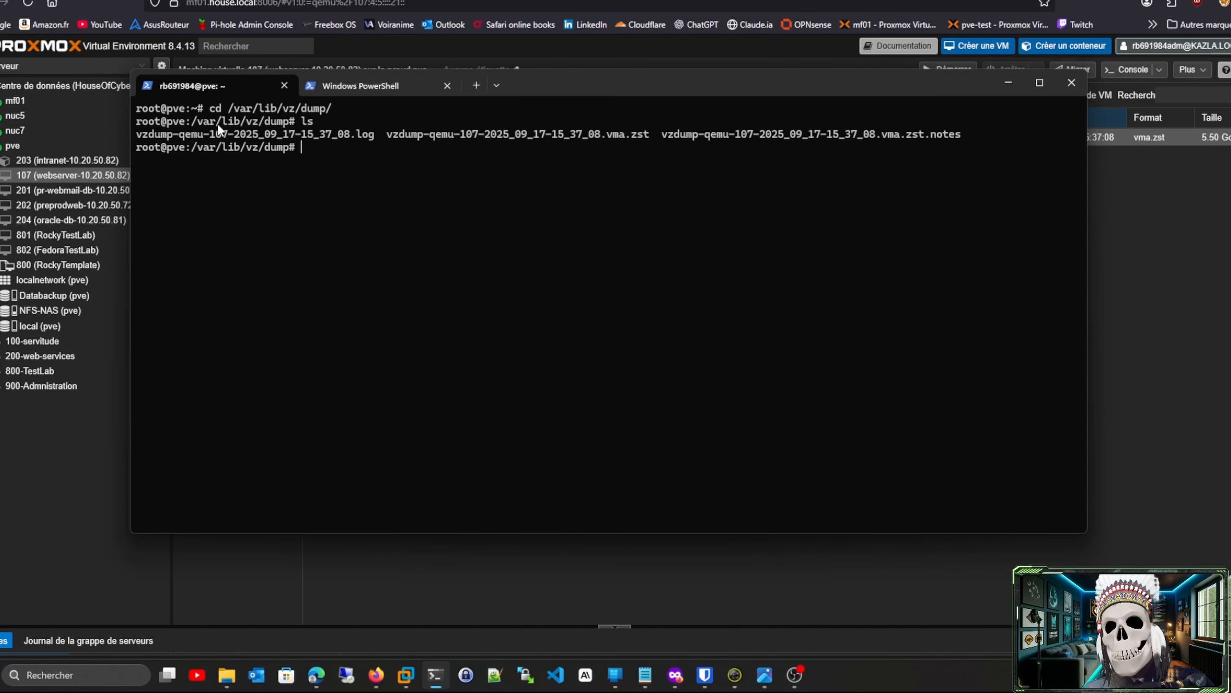
Step: View the pve-test guests and VM 107's backup list in Proxmox, and return to the pve terminal session
left_click(175, 1)
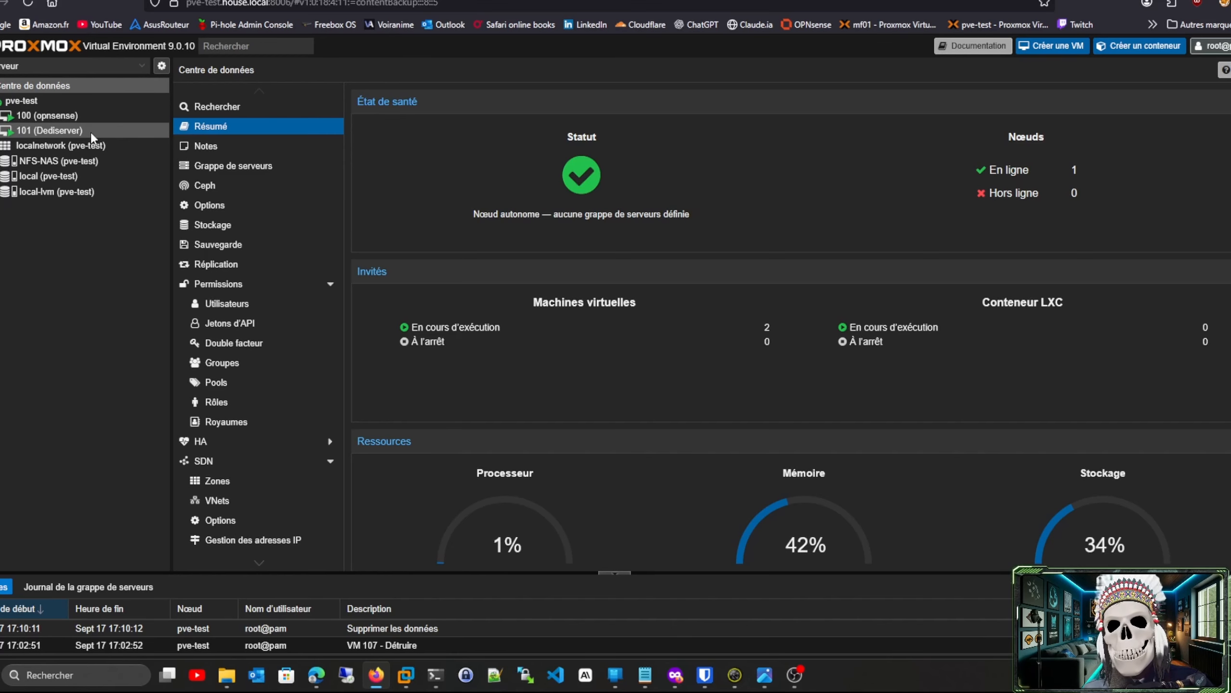
left_click(359, 1)
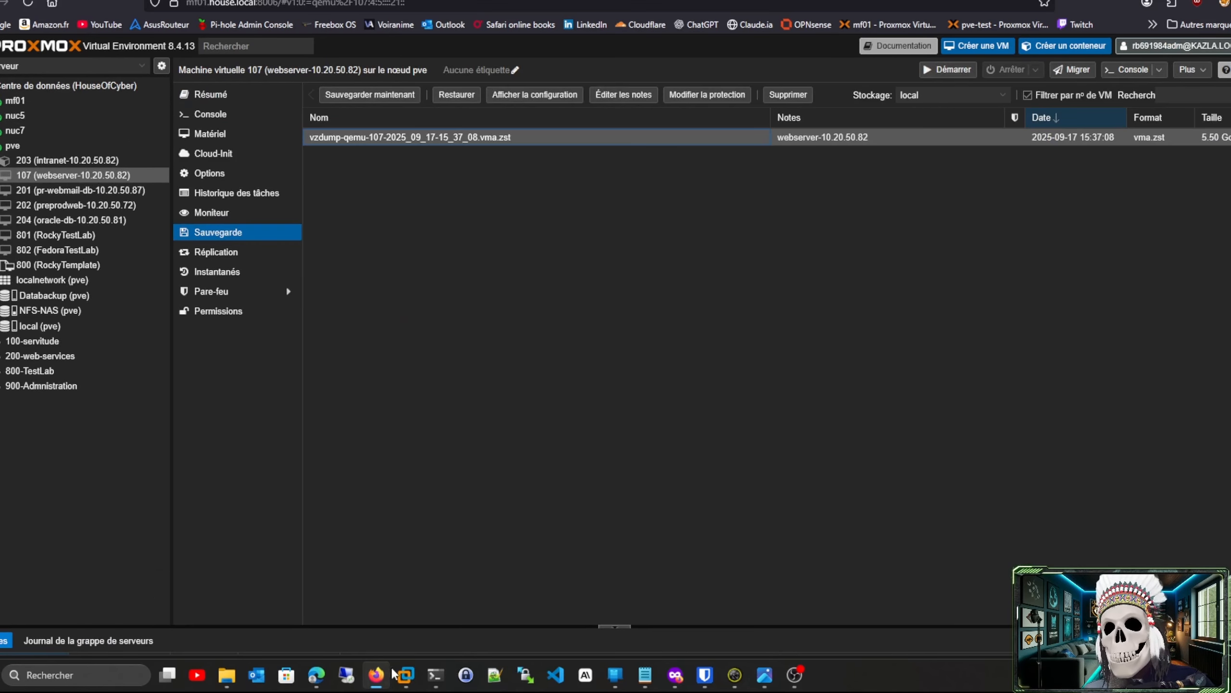
left_click(436, 674)
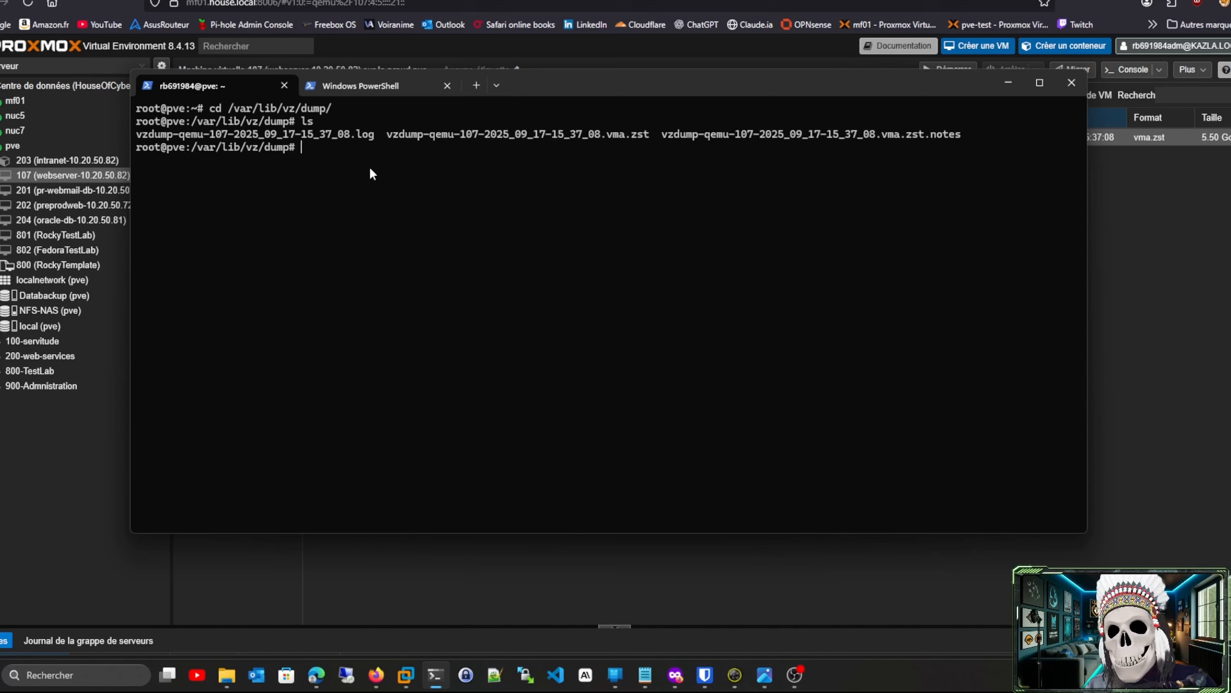
type("scp")
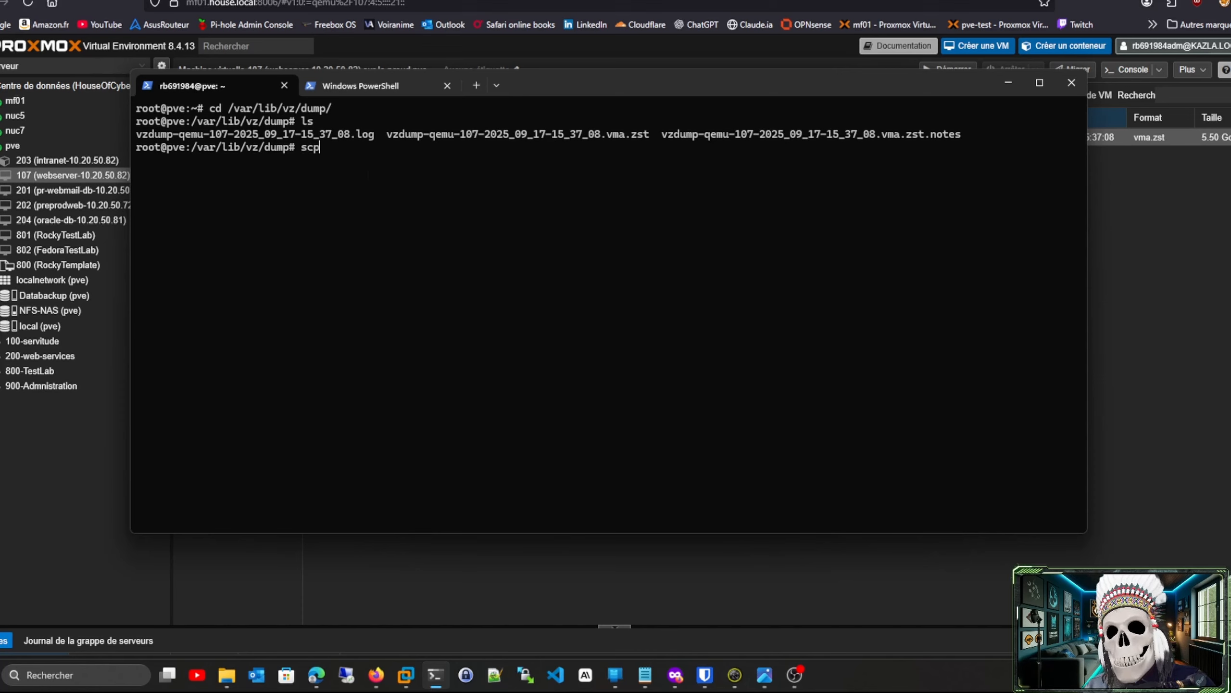
type(" v")
key("Tab")
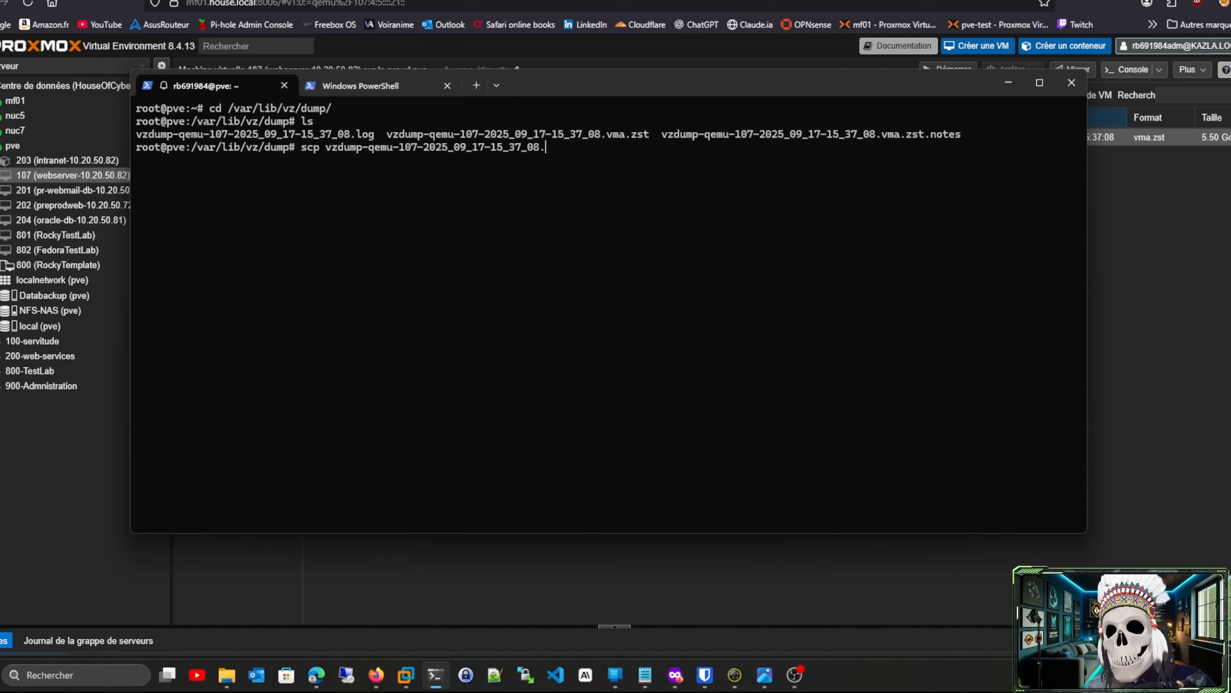
type("*")
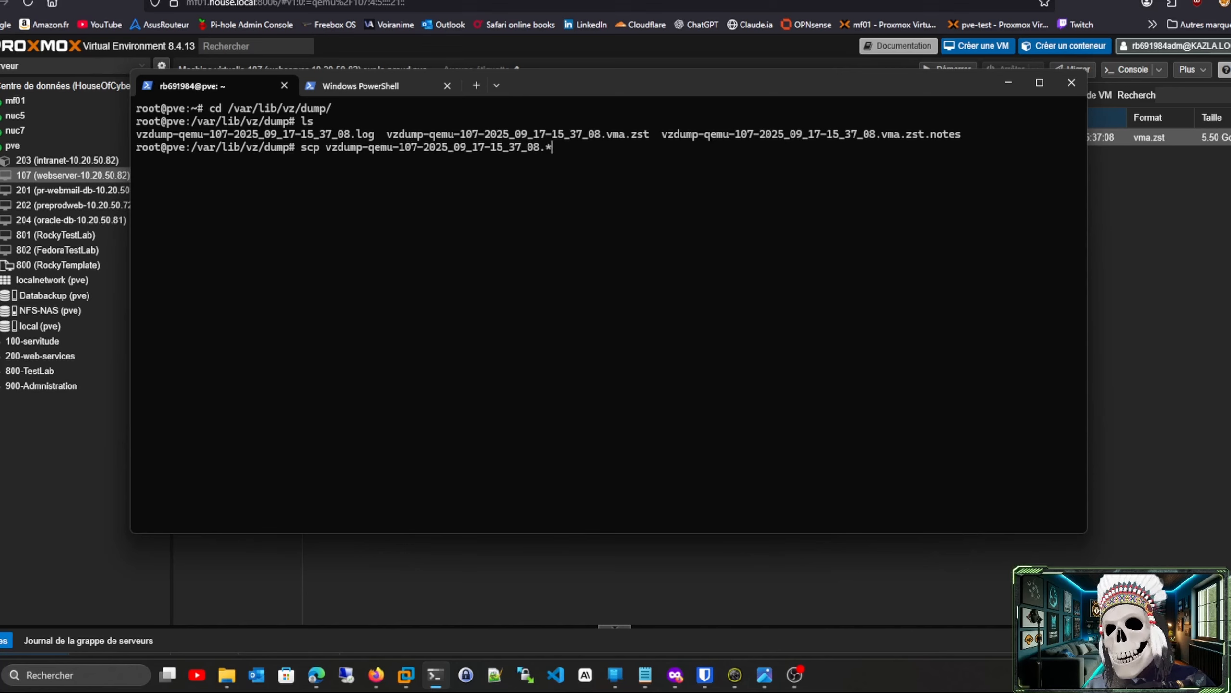
type(" root@")
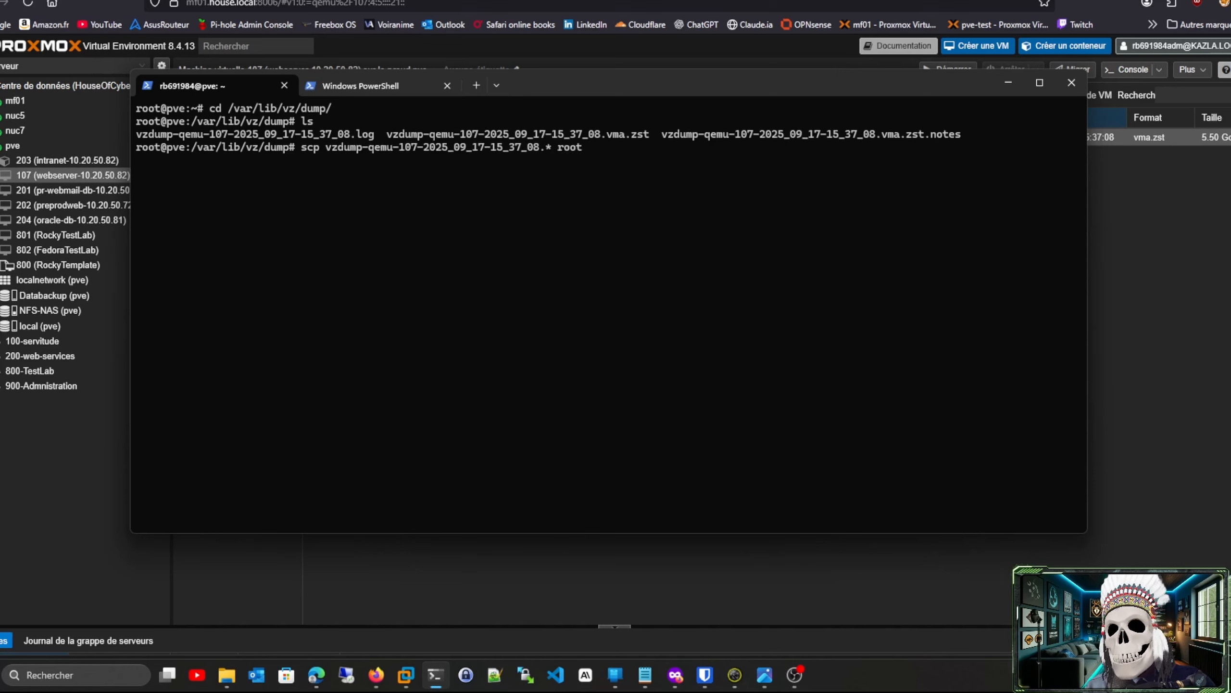
type("1")
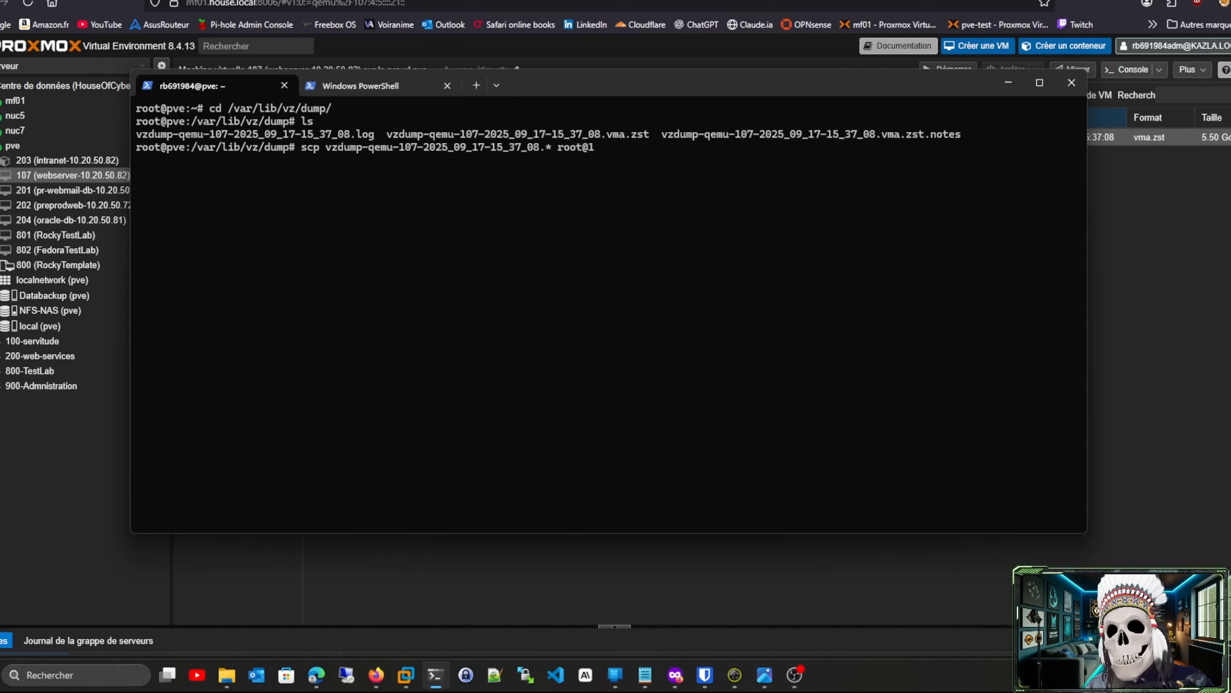
type("0.20.50.1")
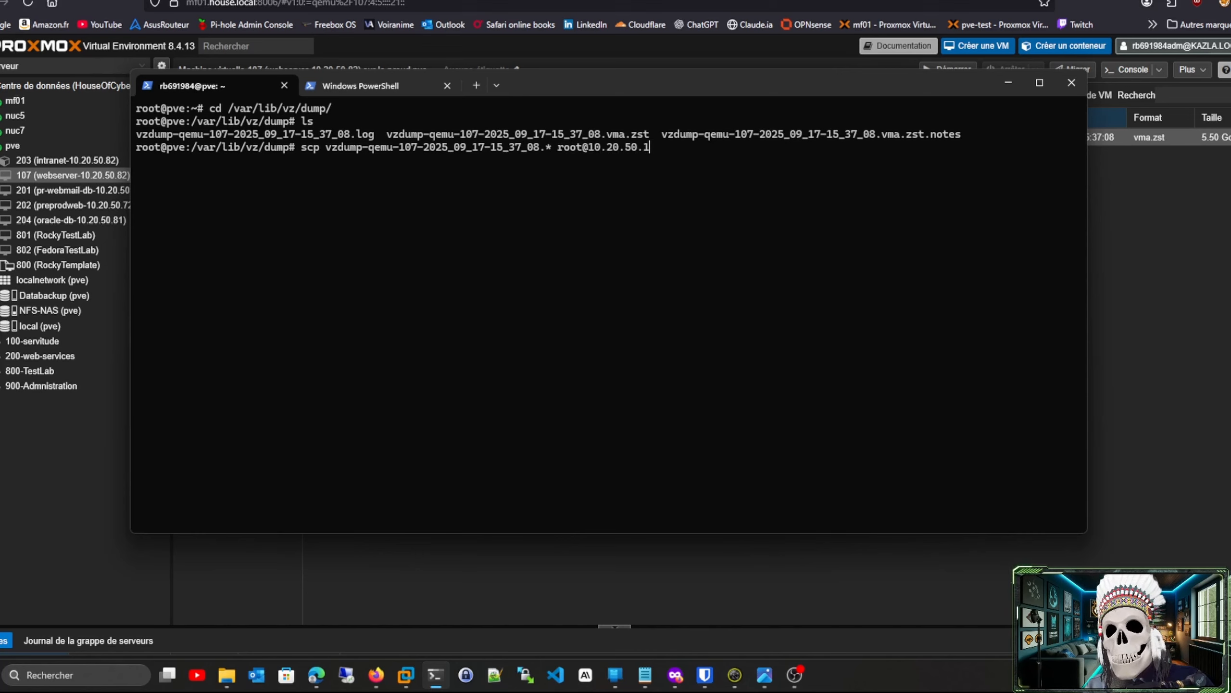
key("BackSpace")
type("201")
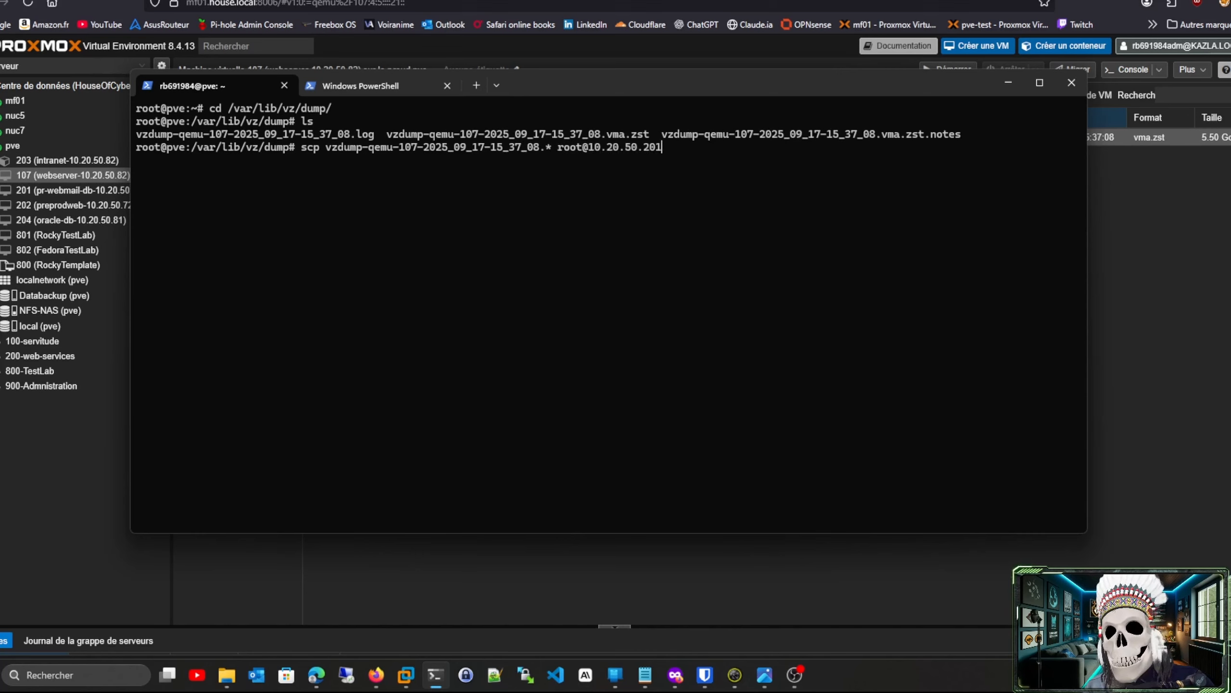
type(":/")
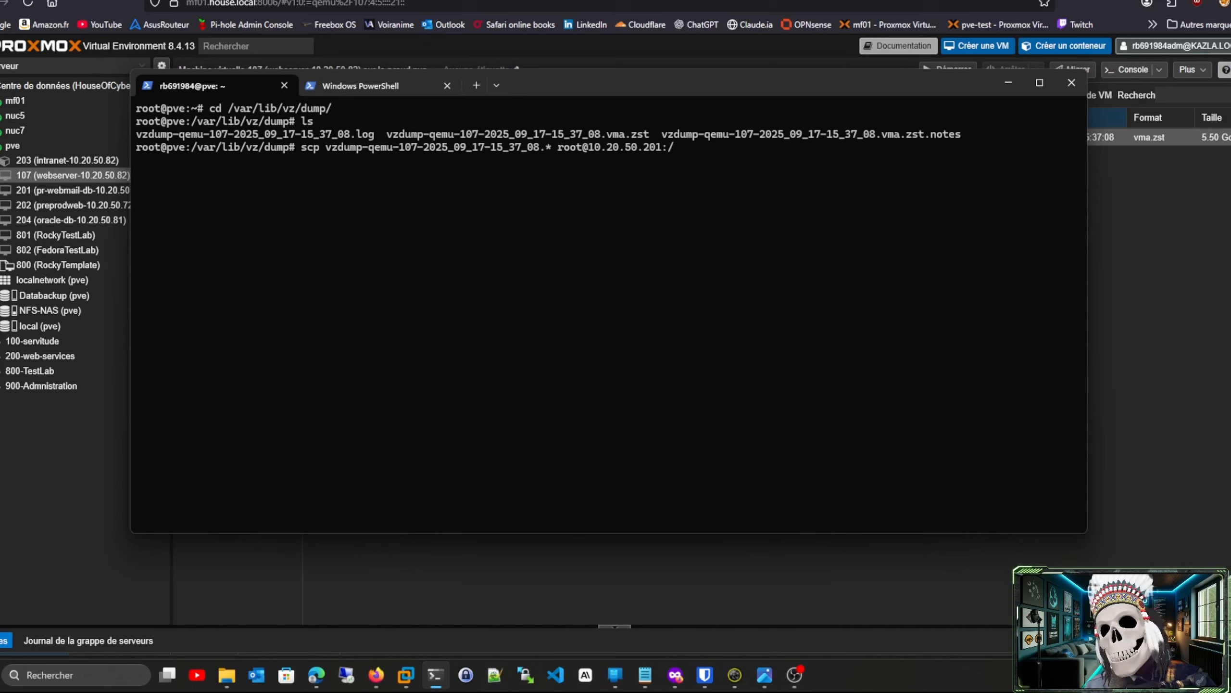
type("var/")
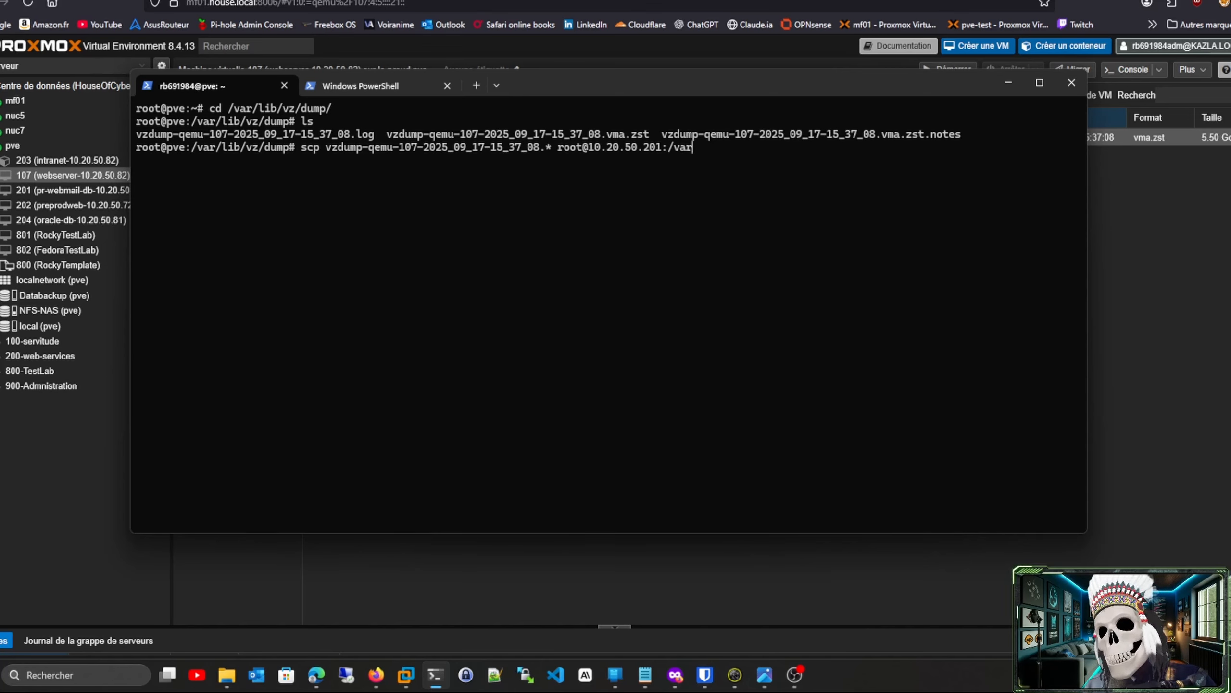
type("lib:vz/dump")
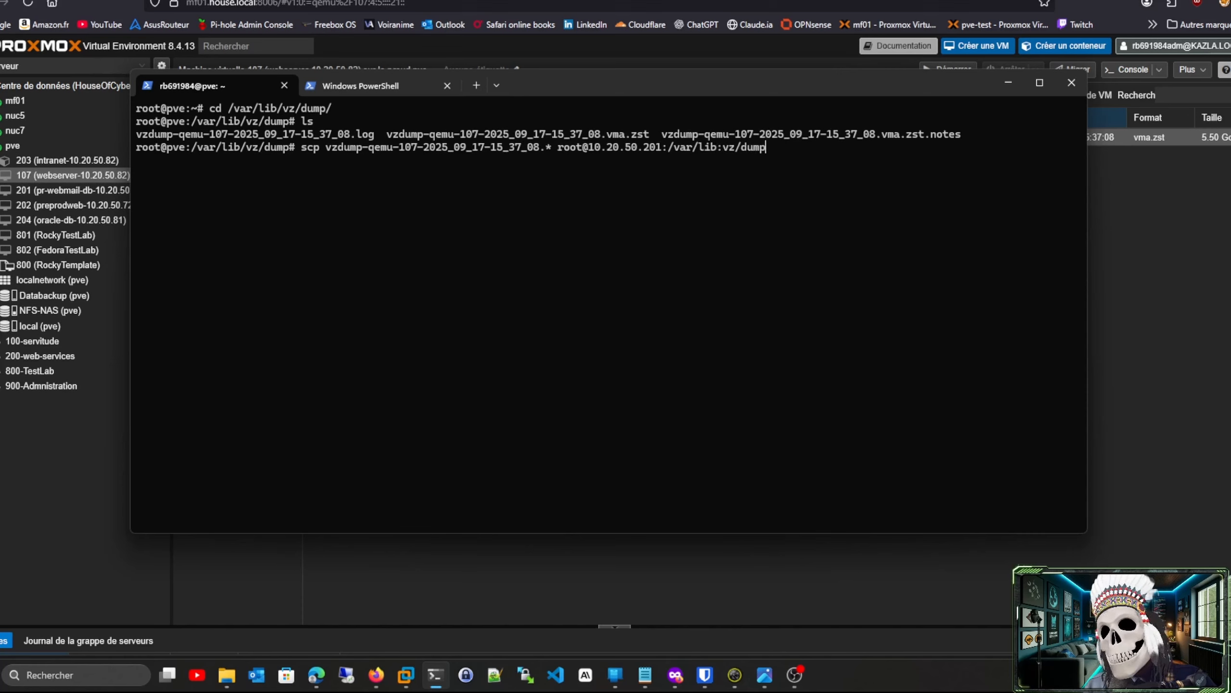
type("/")
key("Return")
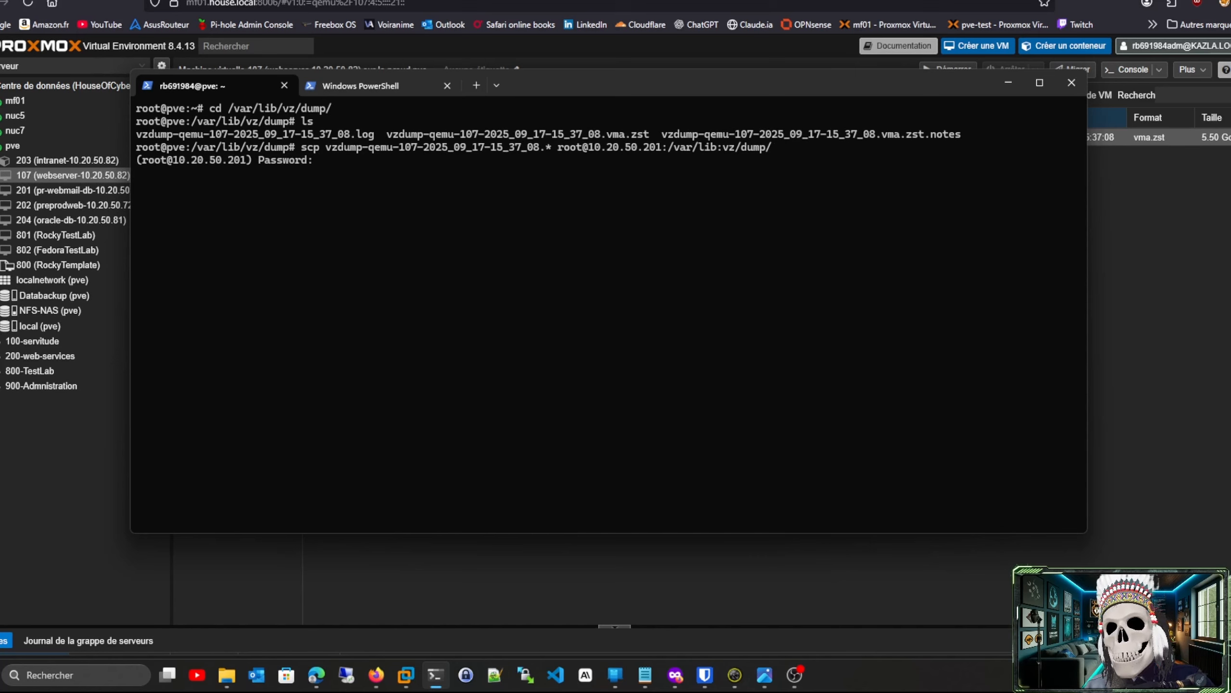
key("Return")
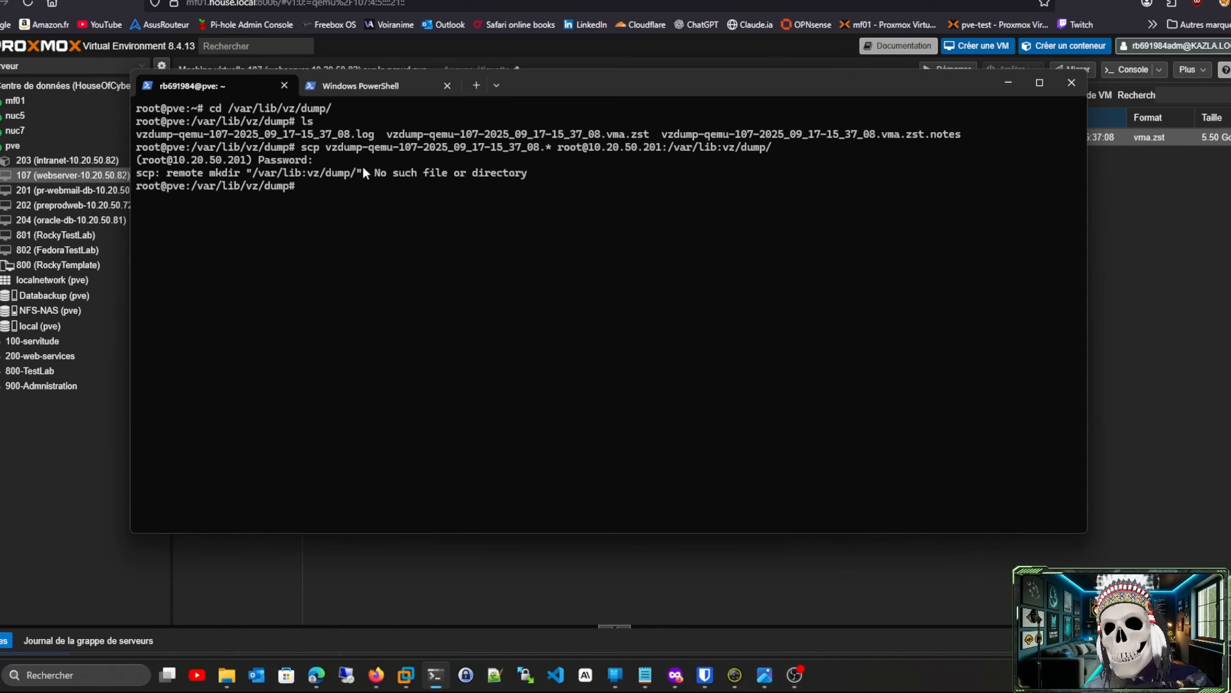
key("Up")
key("Left")
key("Left")
key("Left")
key("Left")
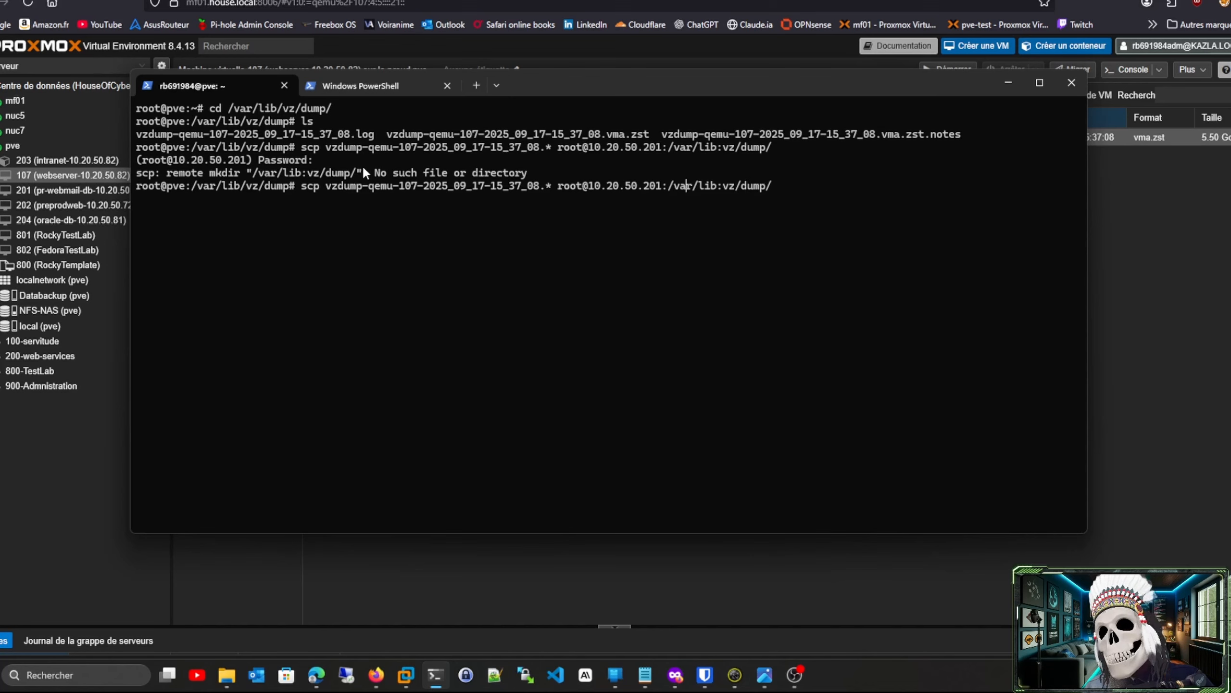
key("Right")
key("Right")
key("Right")
key("Right")
key("Right")
key("Right")
key("BackSpace")
type("/")
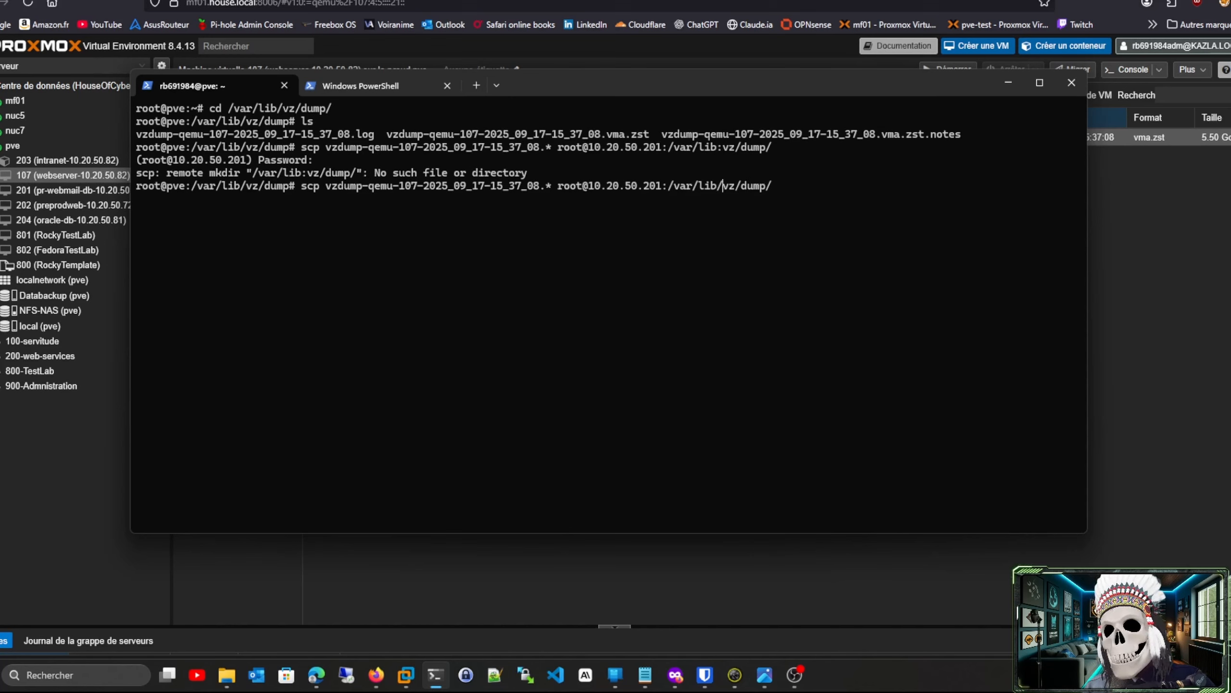
key("Return")
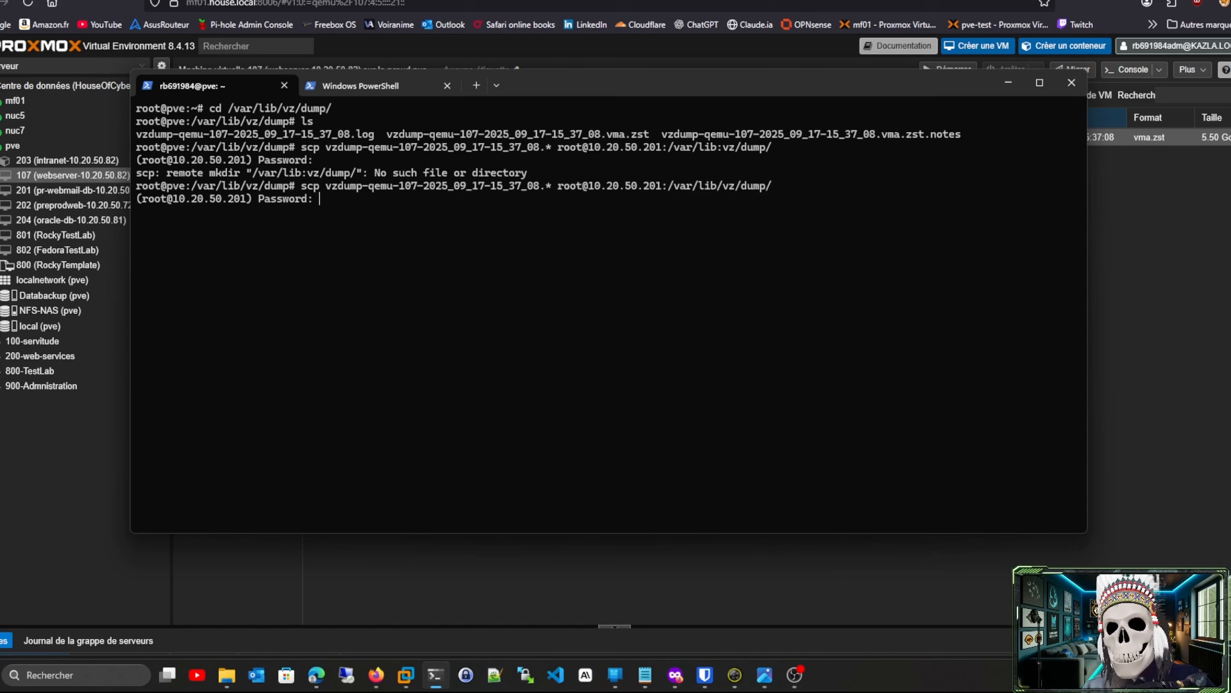
key("Return")
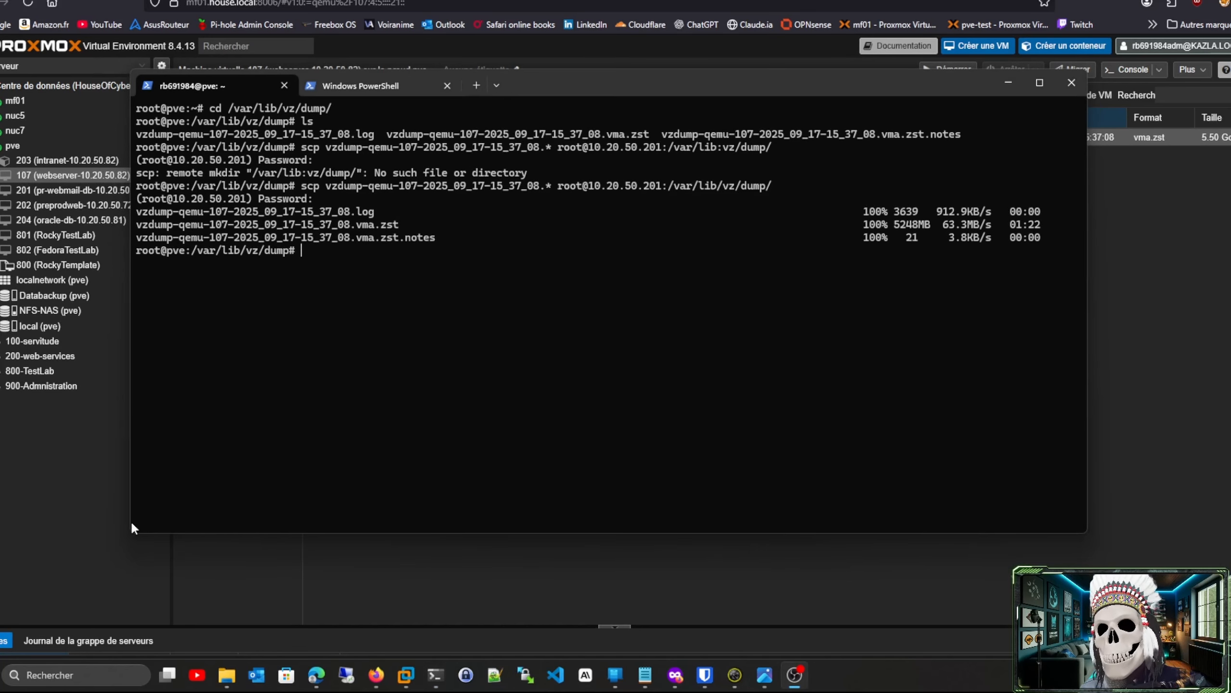
Step: In the pve-test terminal session, change to /var/lib/vz/dump/ and list the files there
left_click(352, 80)
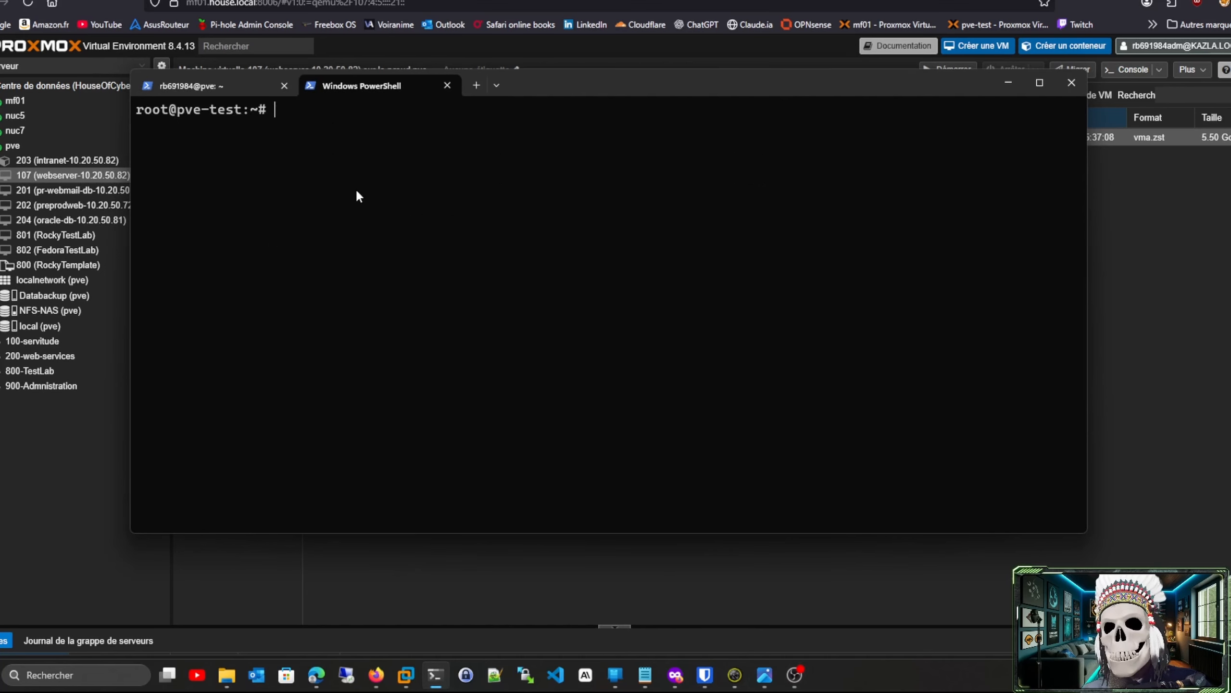
type("cd /")
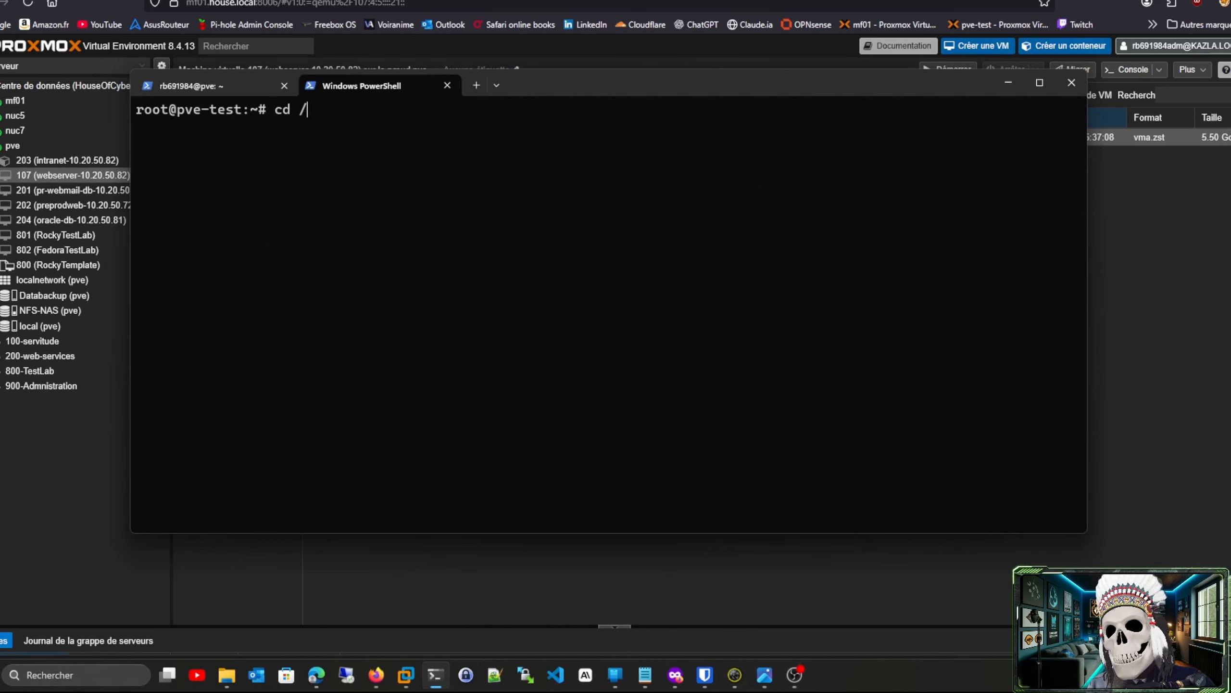
type("var/lib/")
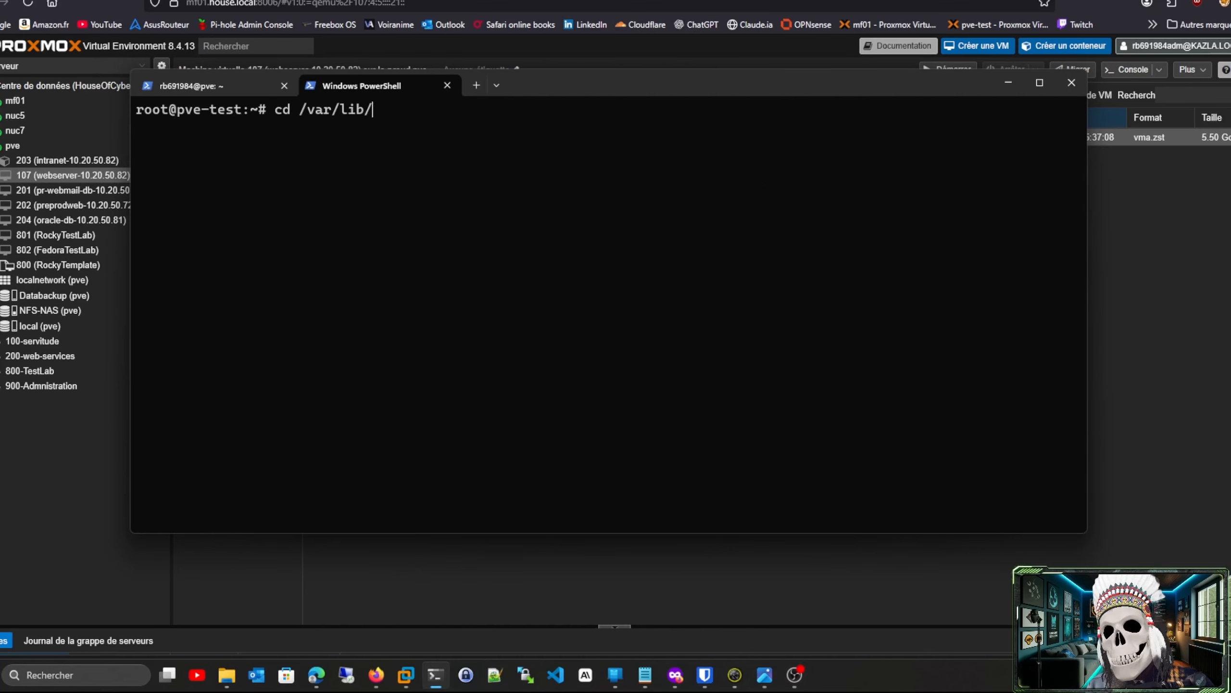
type("vz/d")
key("Tab")
key("Return")
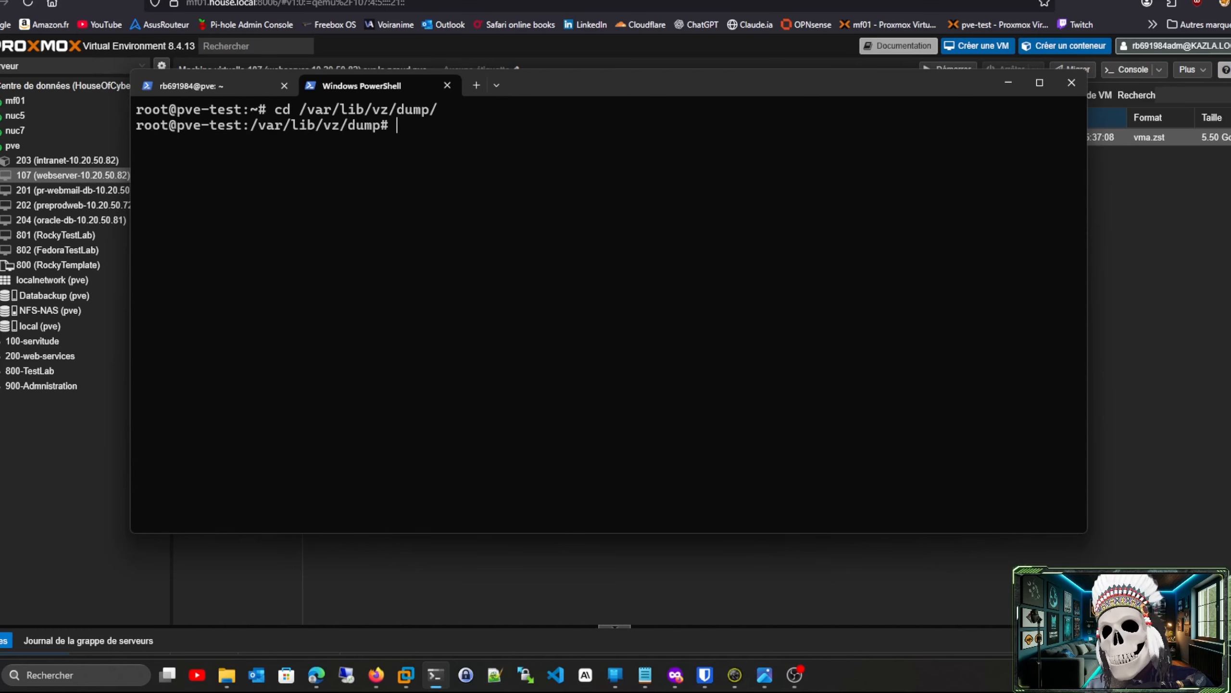
type("ls")
key("Return")
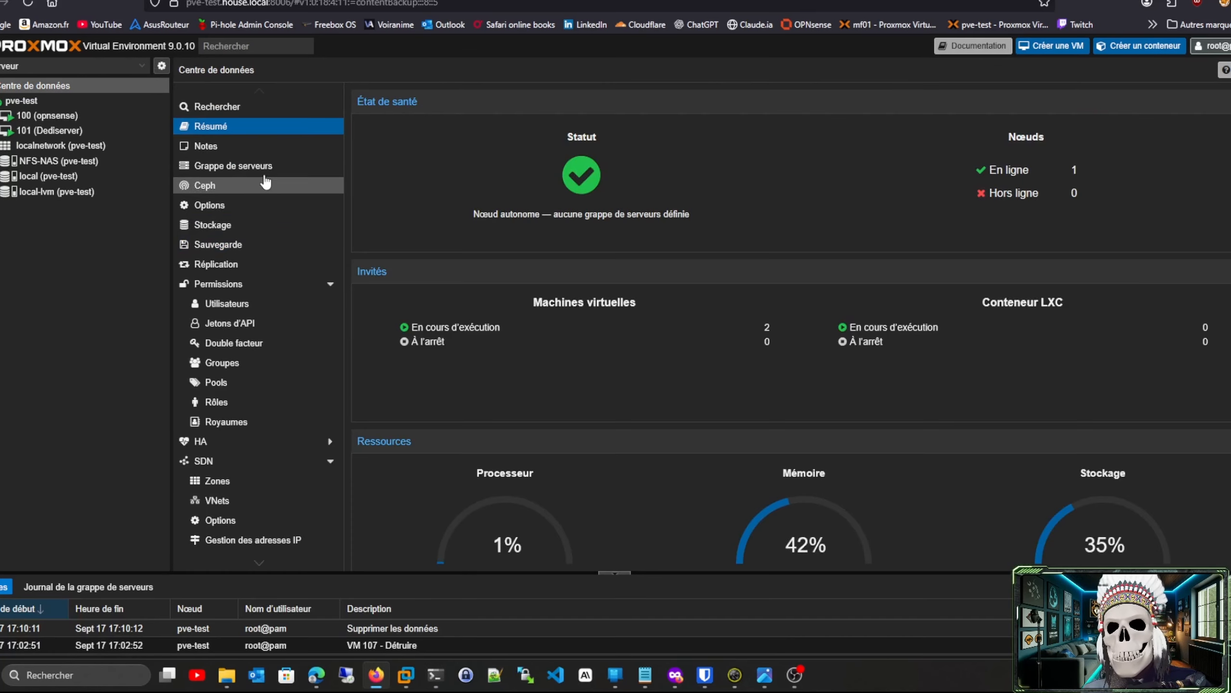
Step: Check the VM 107 backup in pve-test's local storage and the original VM's hardware and hard disk settings on pve
left_click(47, 178)
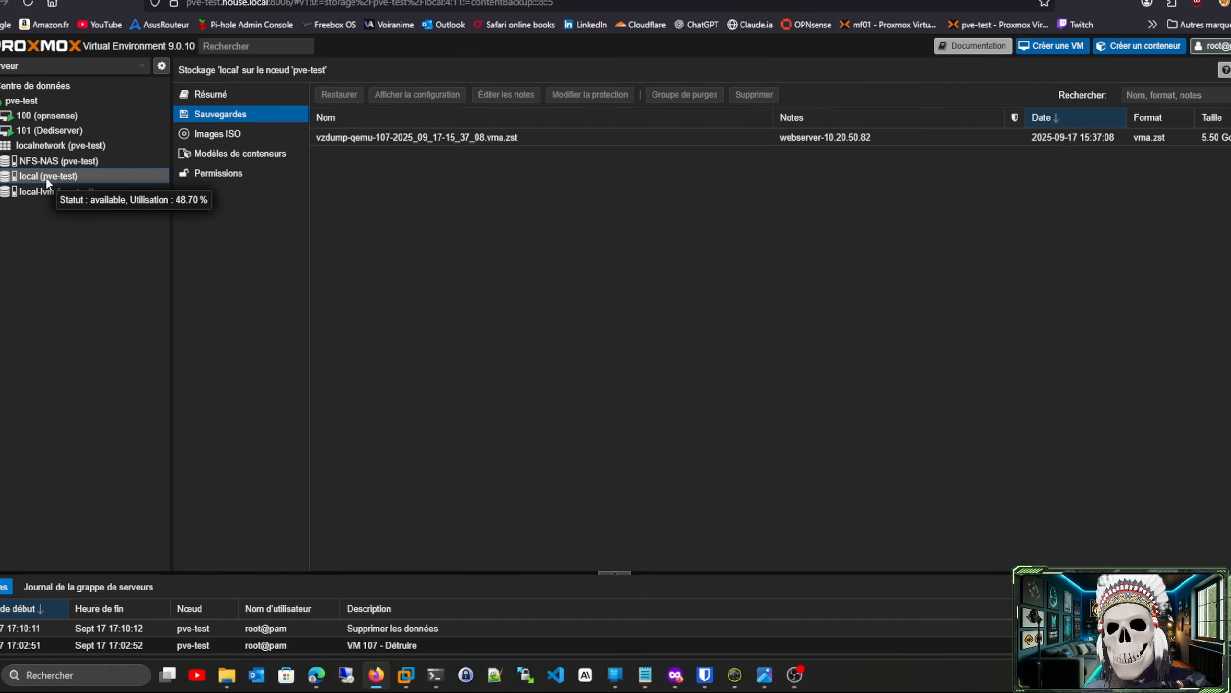
left_click(411, 137)
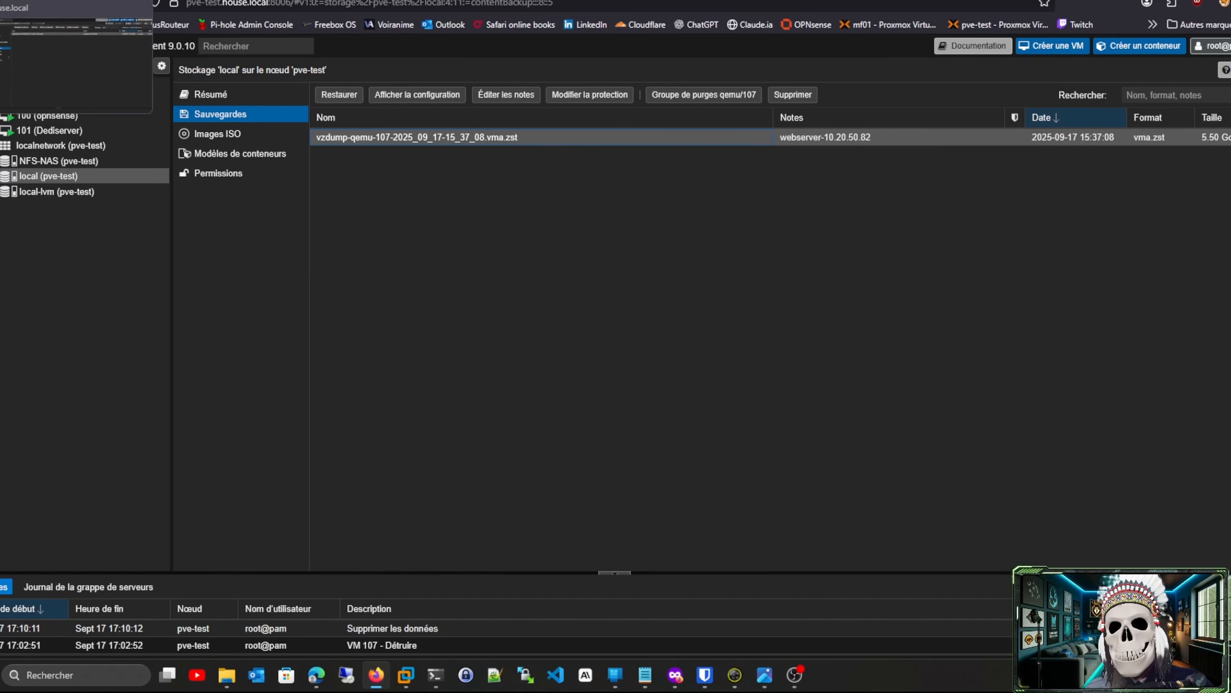
left_click(39, 1)
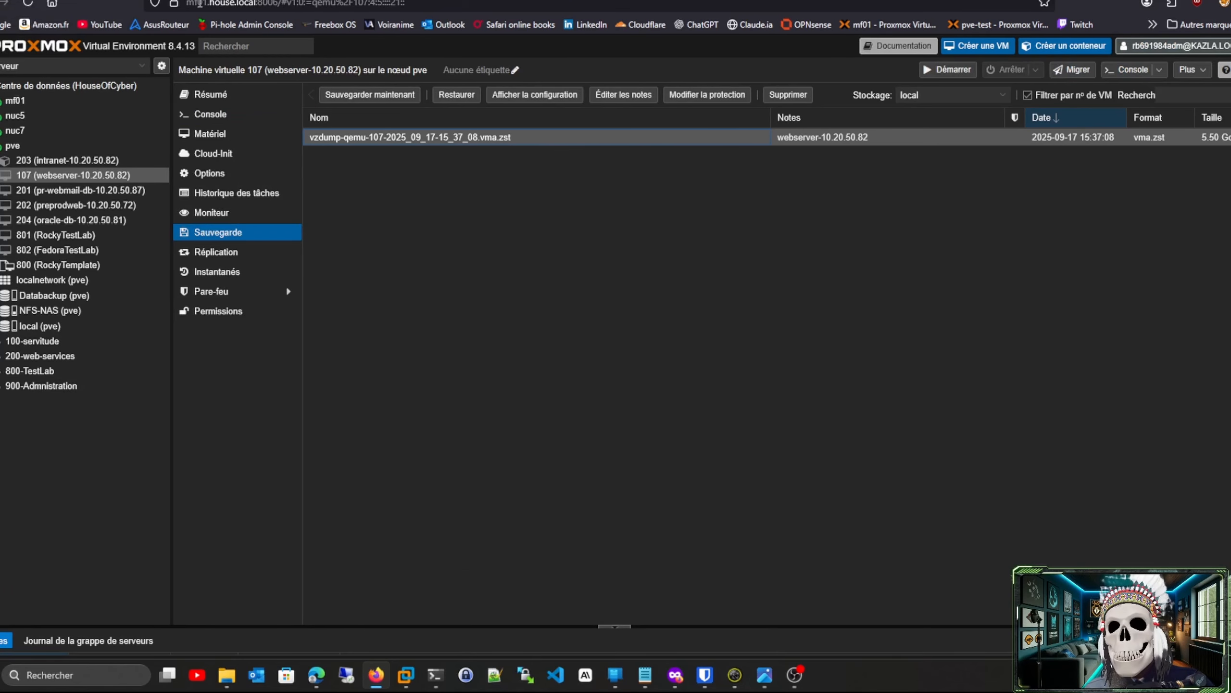
left_click(220, 131)
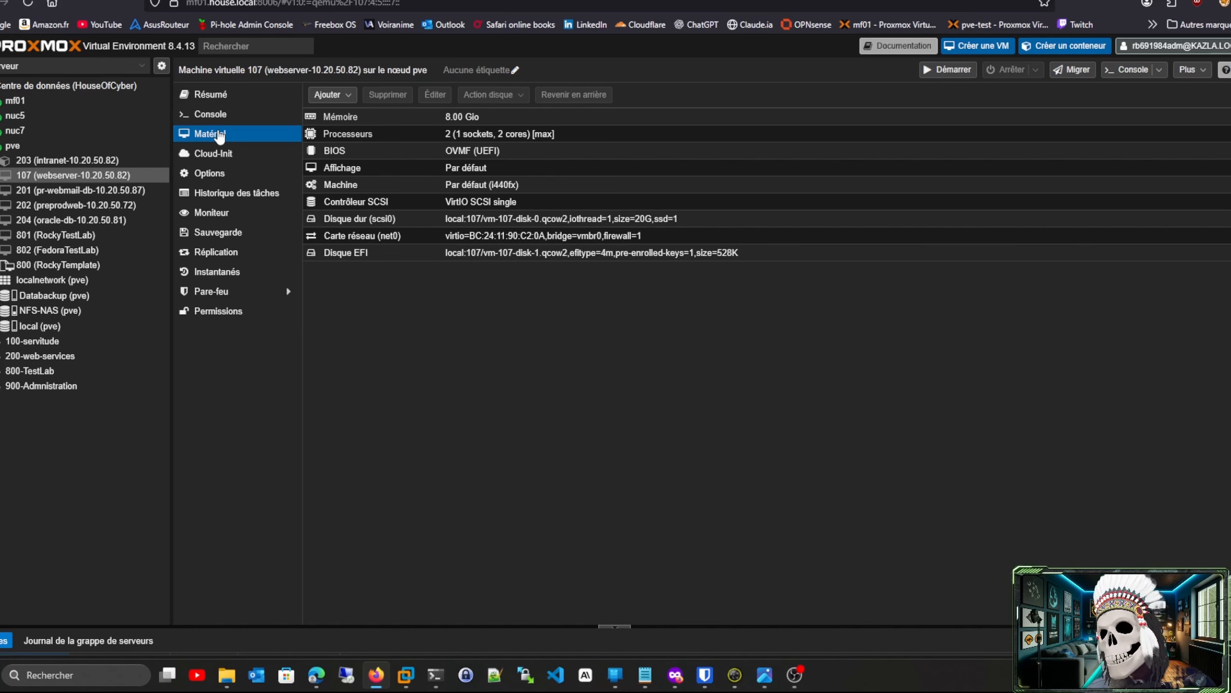
left_click(500, 224)
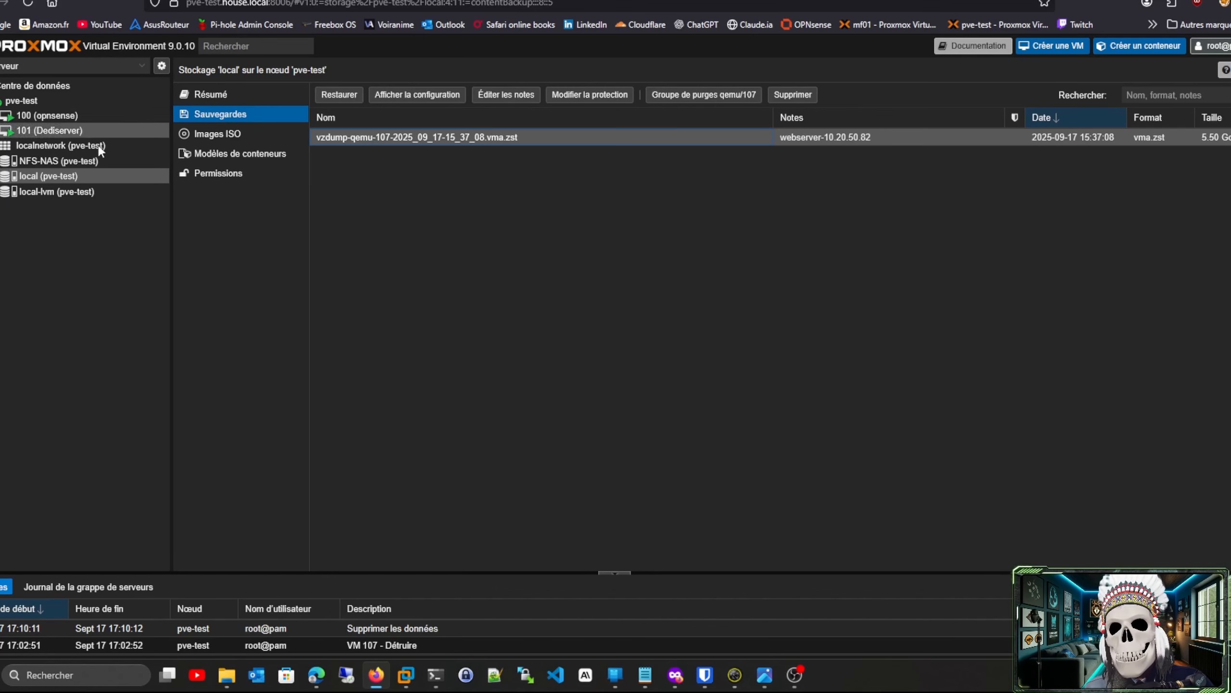
Step: Review NFS-NAS's virtual machine disks and add Image disque to the allowed content of pve-test's local storage
left_click(82, 163)
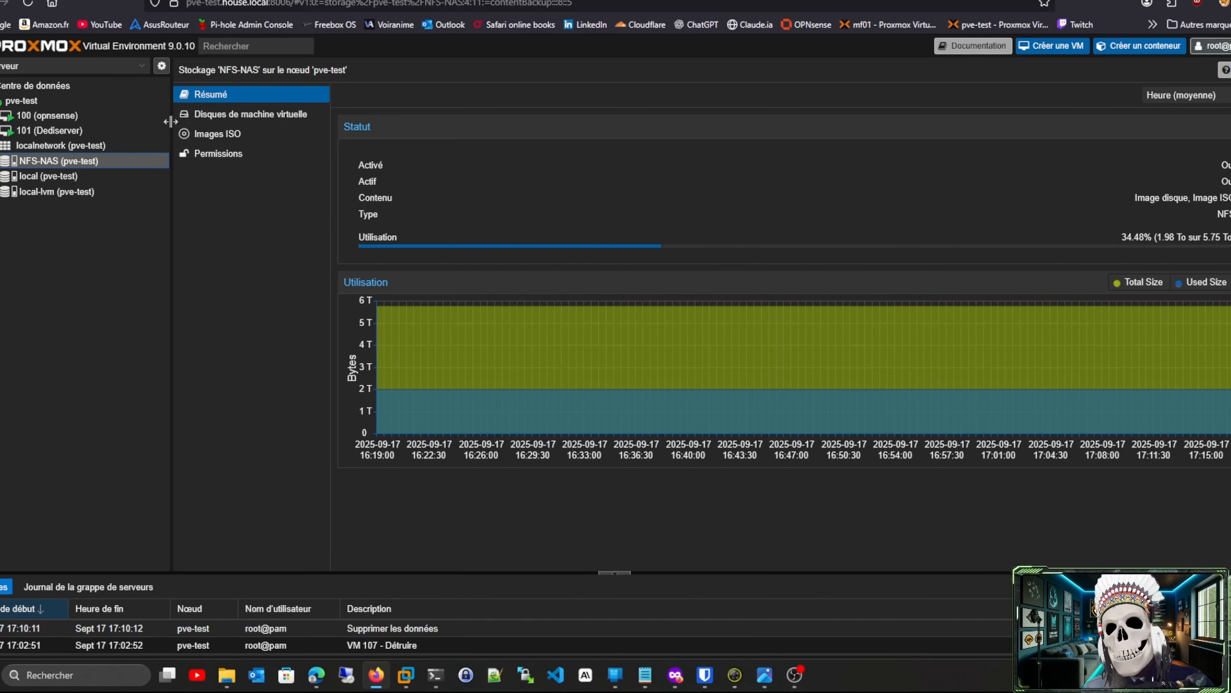
left_click(251, 116)
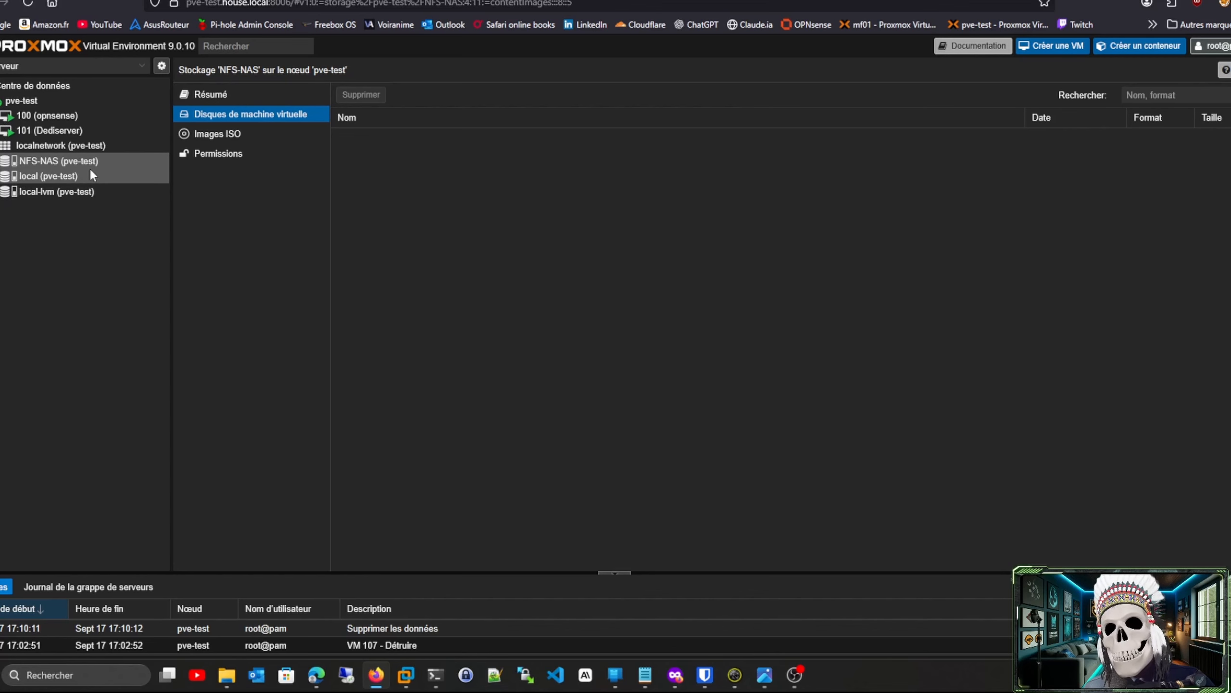
left_click(56, 87)
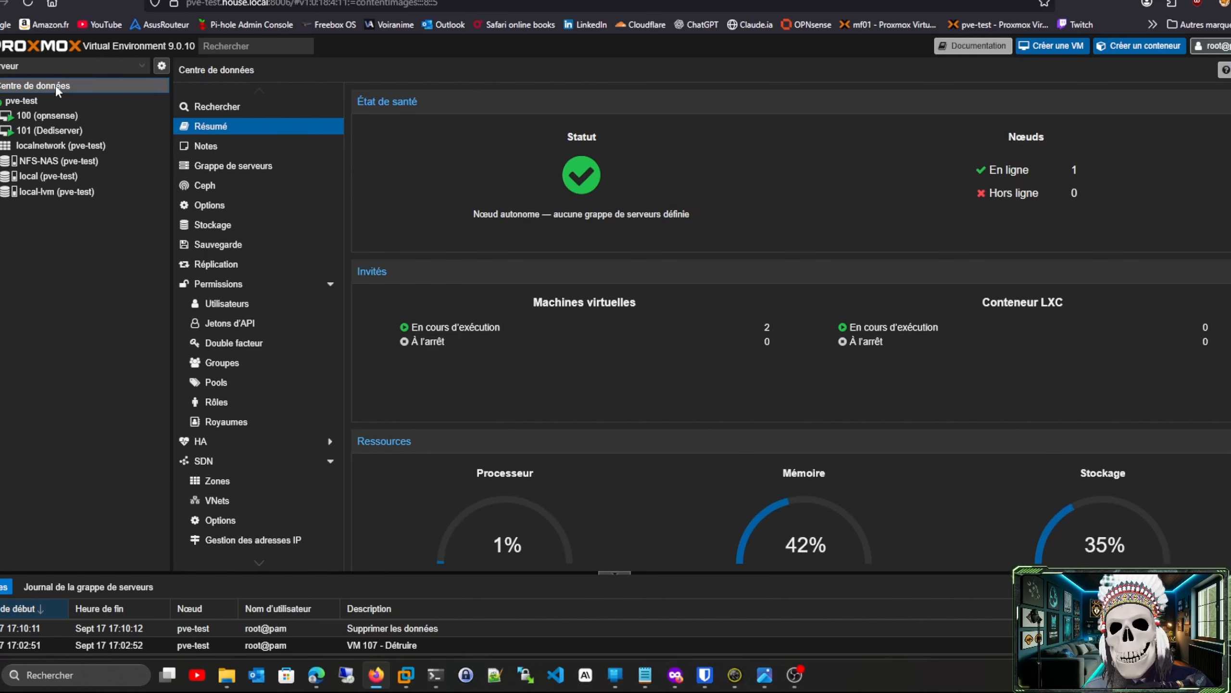
left_click(243, 227)
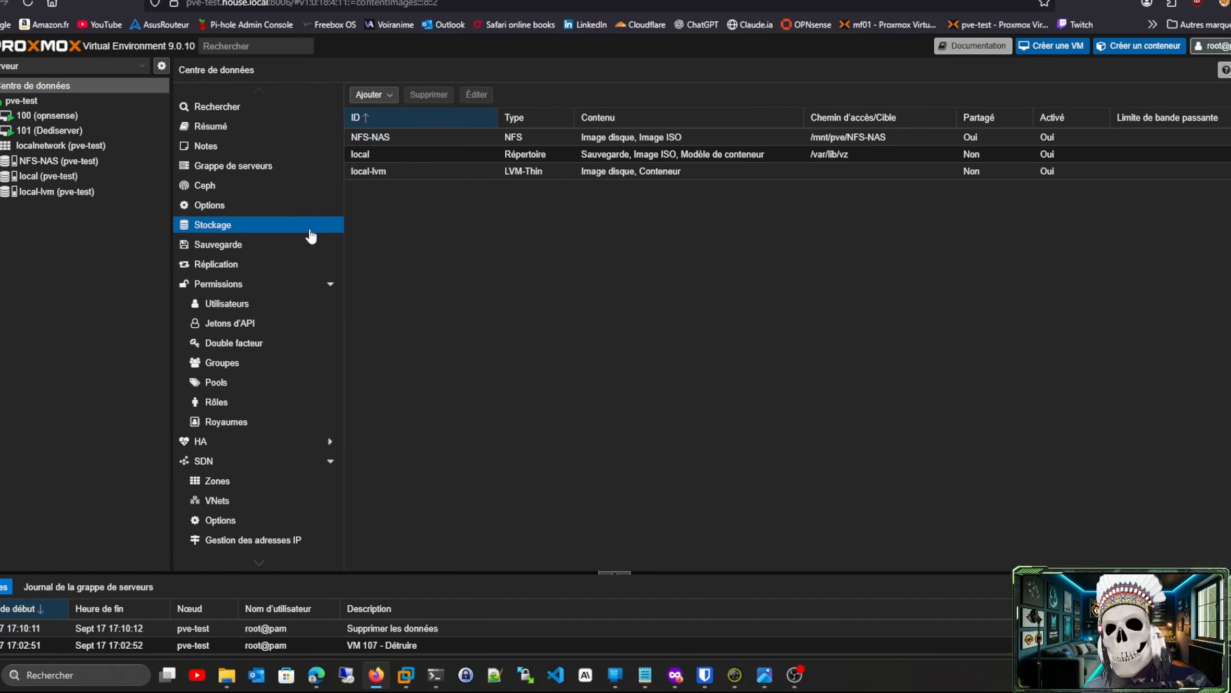
double_click(432, 164)
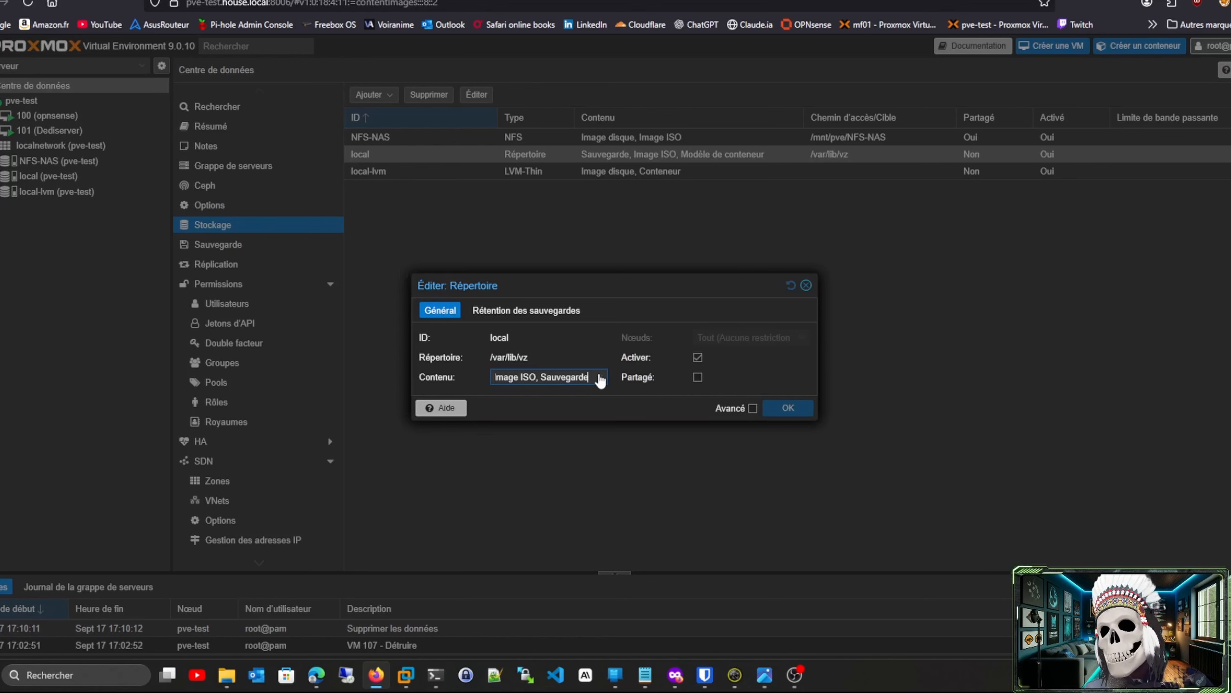
left_click(600, 378)
left_click(539, 393)
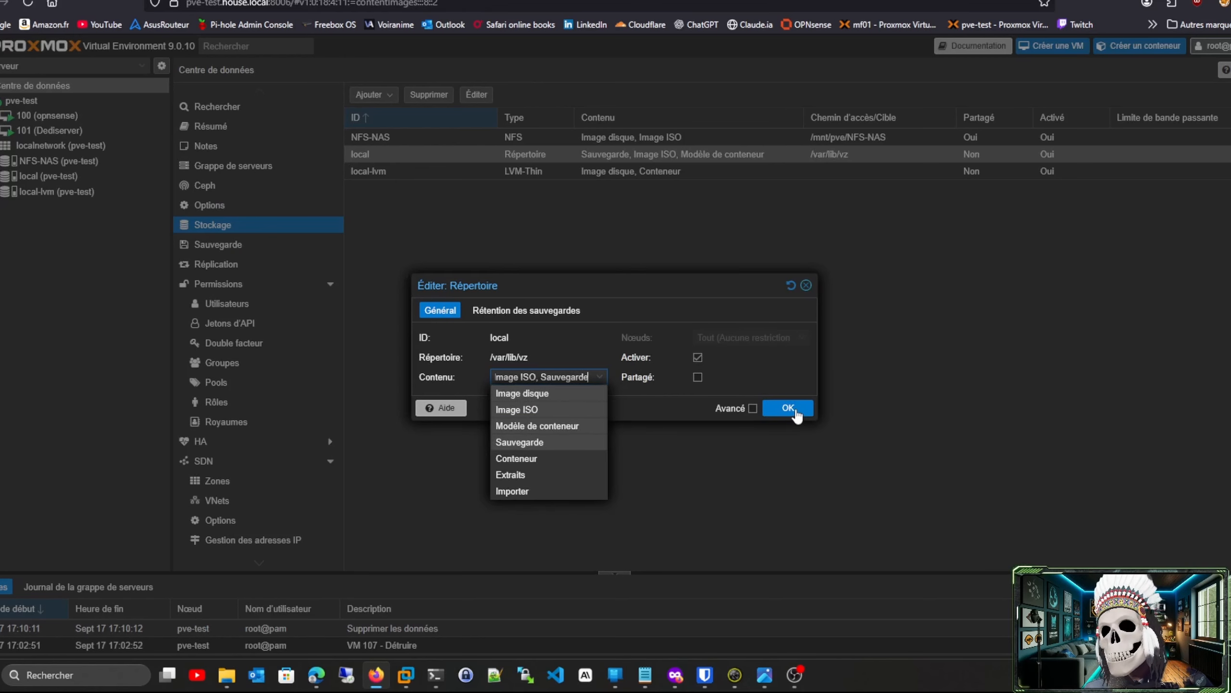
left_click(790, 408)
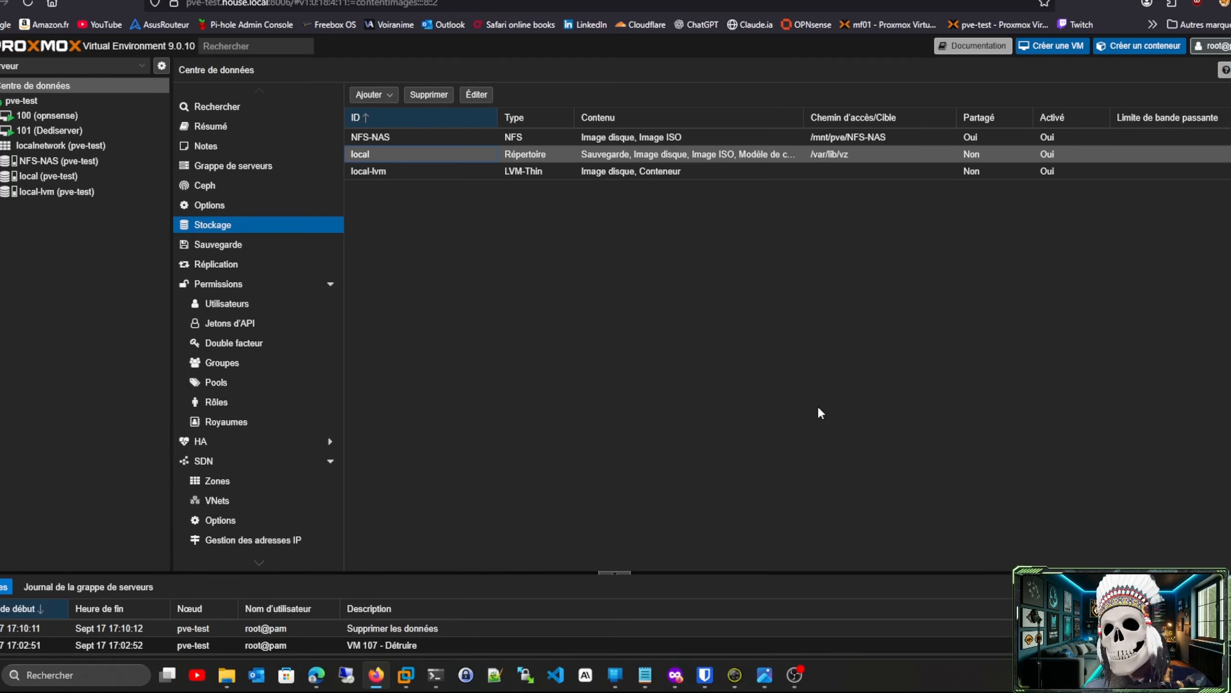
Step: Set up a restore of vzdump-qemu-107-2025_09_17-15_37_08.vma.zst from pve-test's local storage with VM ID 107
left_click(68, 180)
left_click(234, 117)
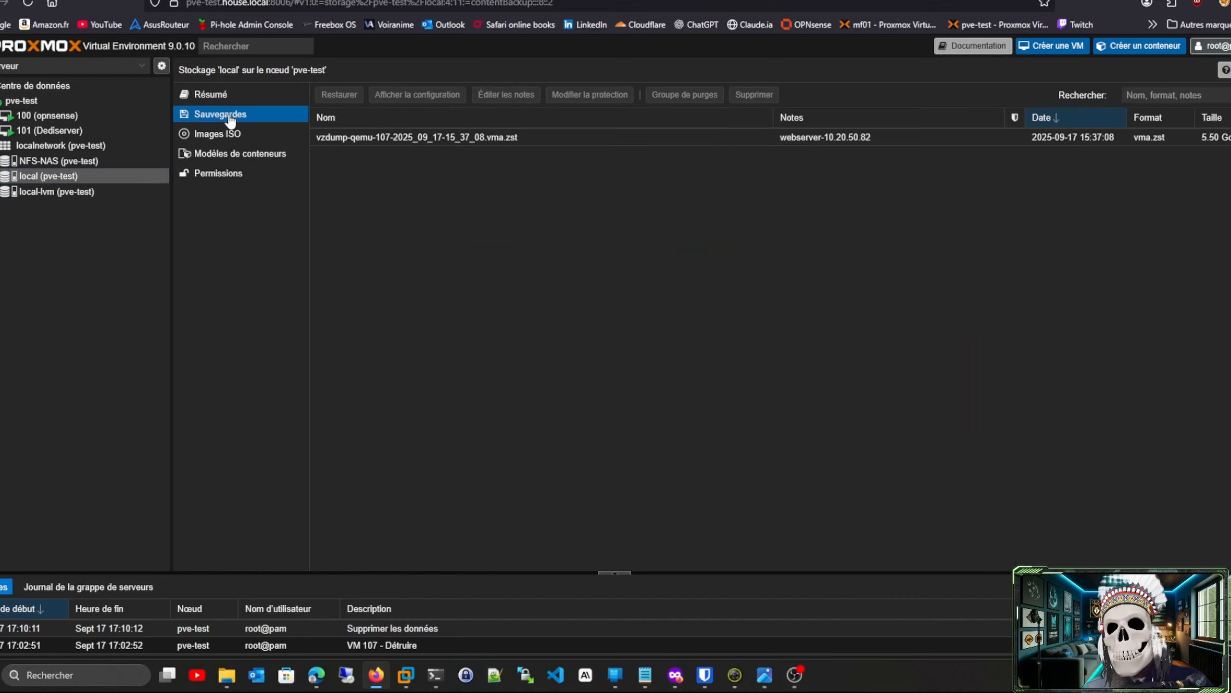
left_click(440, 138)
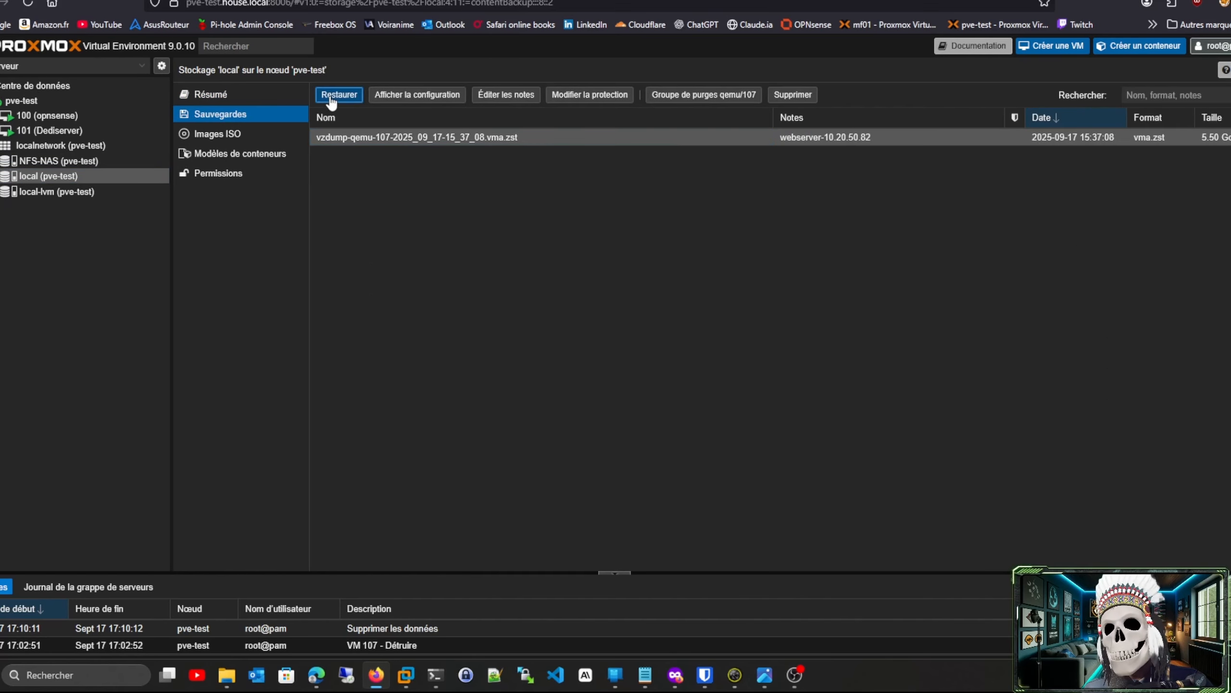
left_click(333, 97)
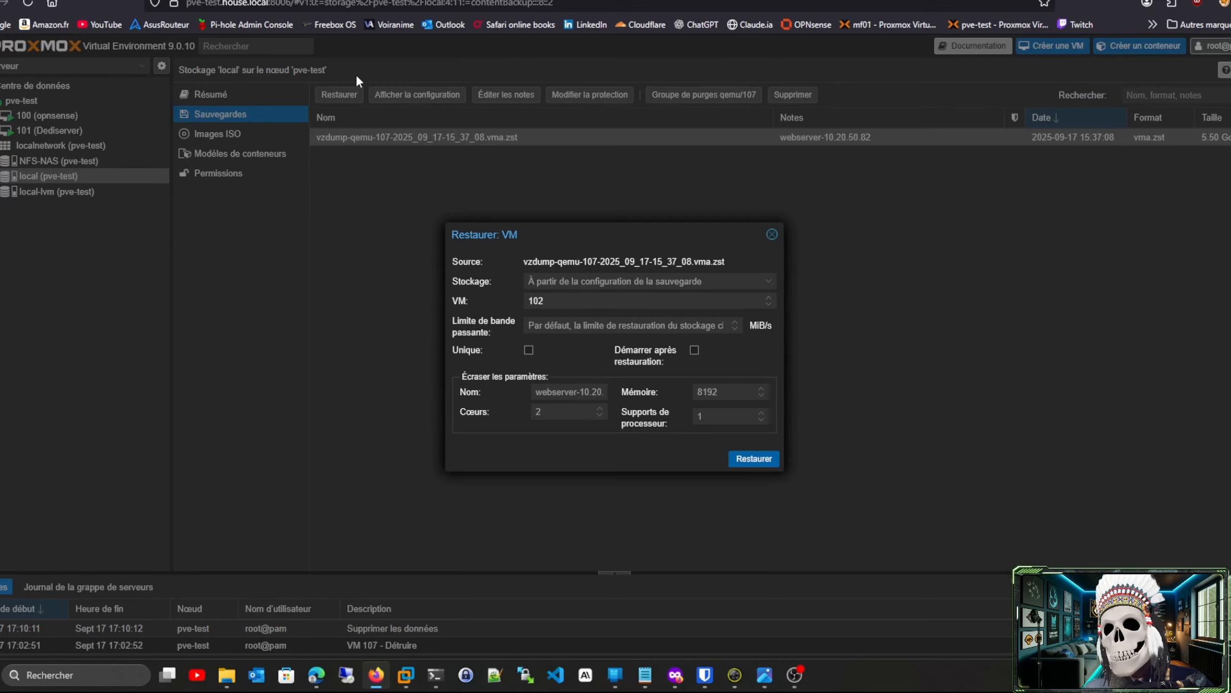
left_click(548, 301)
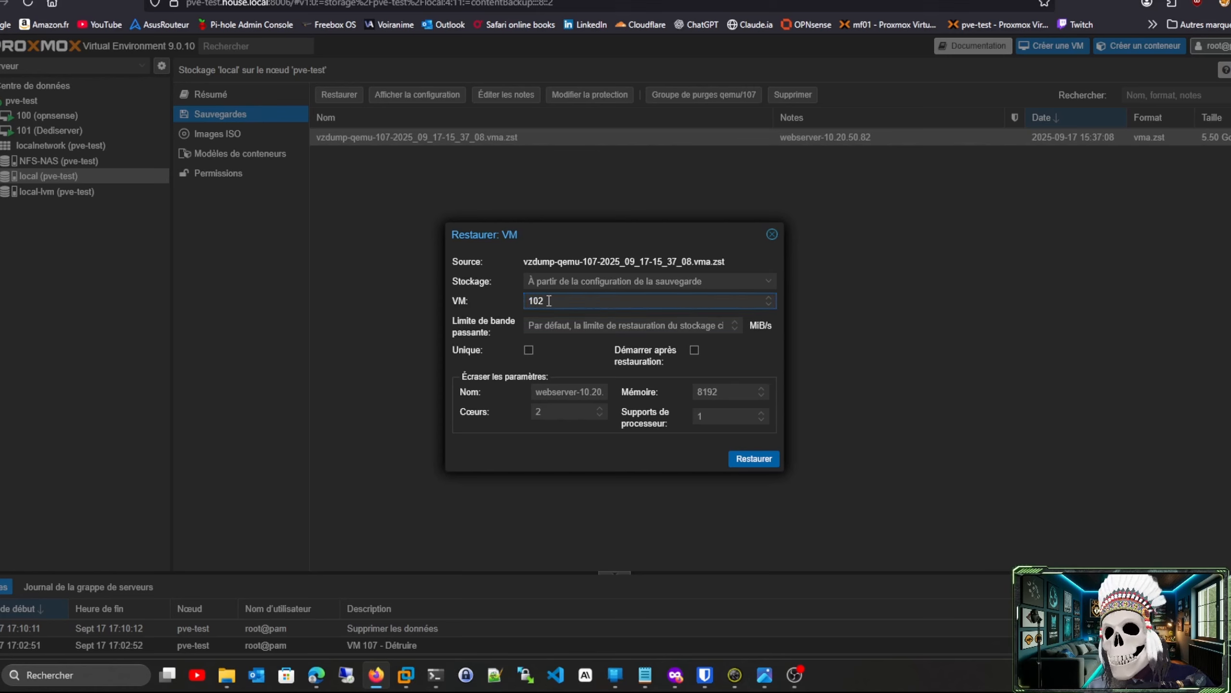
key("BackSpace")
type("7")
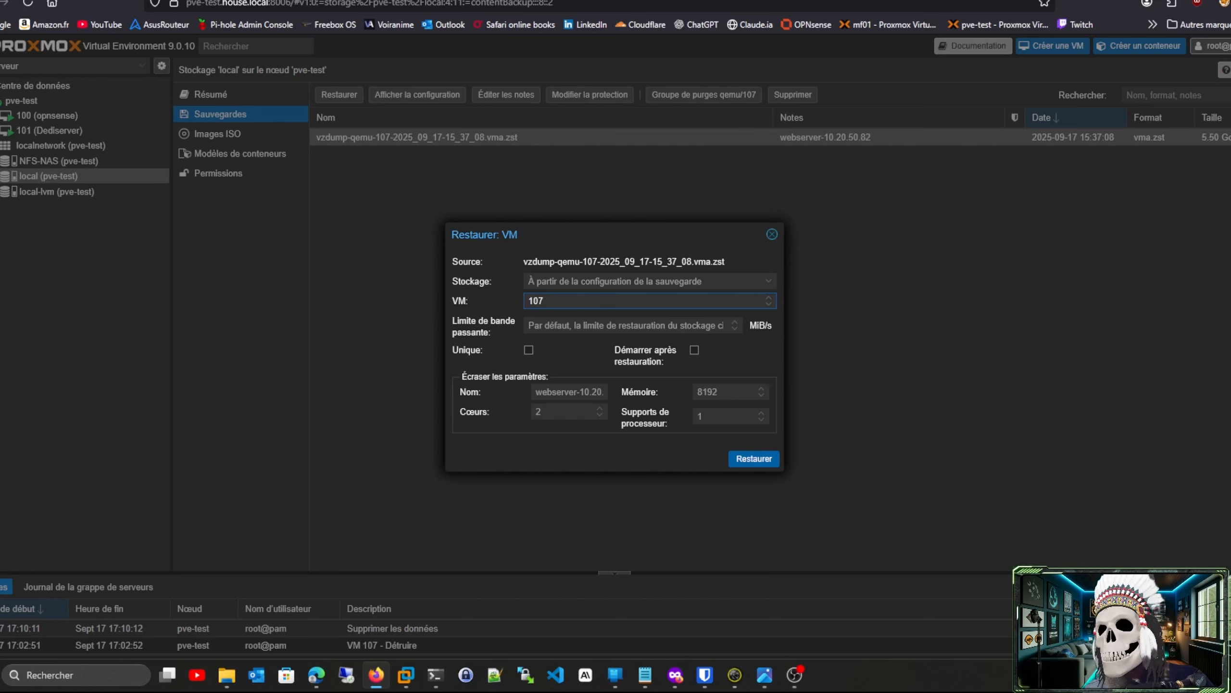
Step: Override the restored VM's memory with 4096, check the original VM's network card, and run the restore to completion
left_click(729, 392)
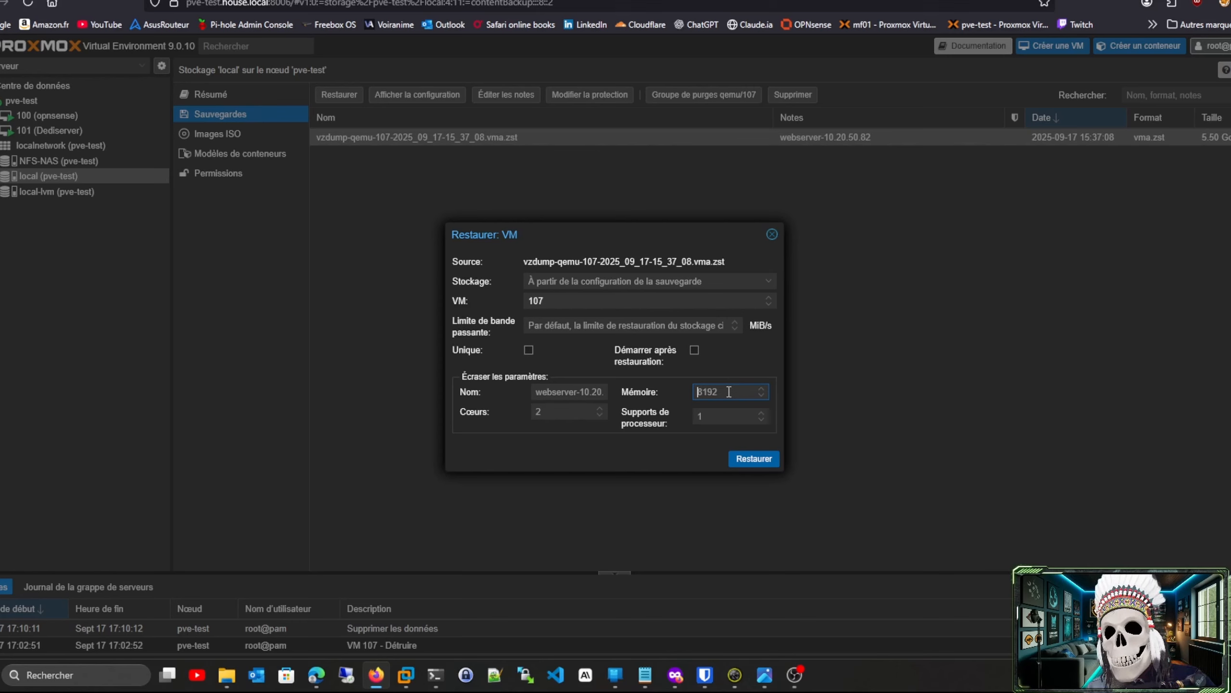
key("ctrl+a")
type("40")
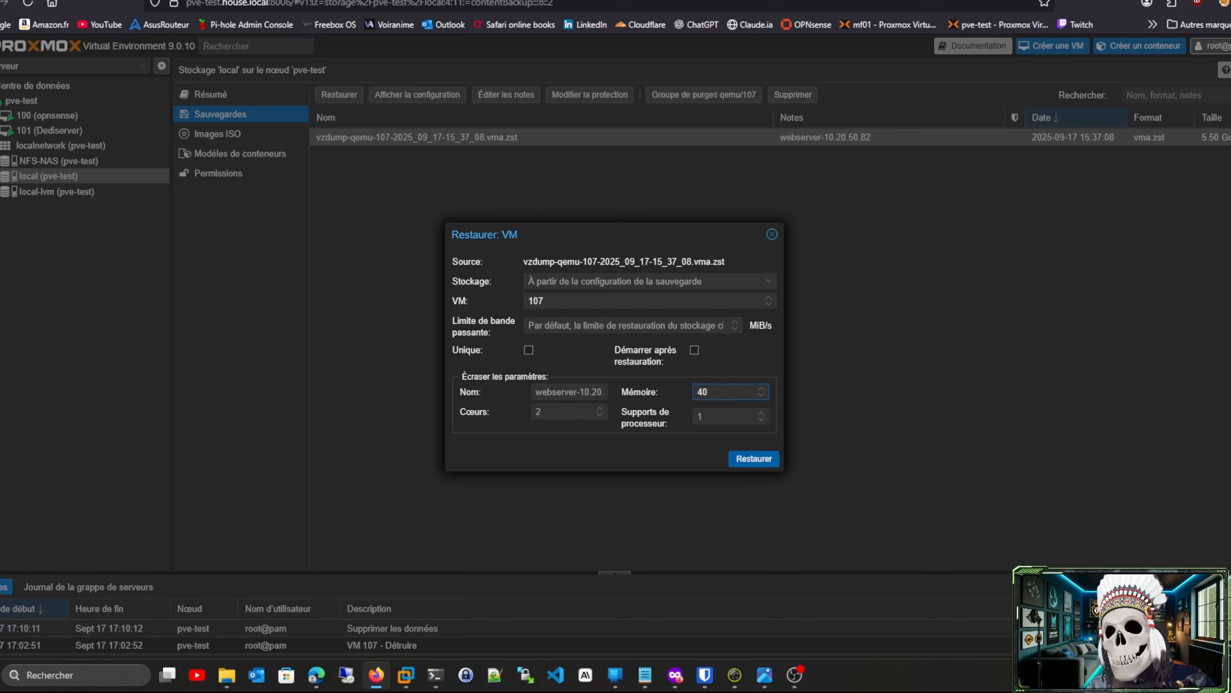
type("9")
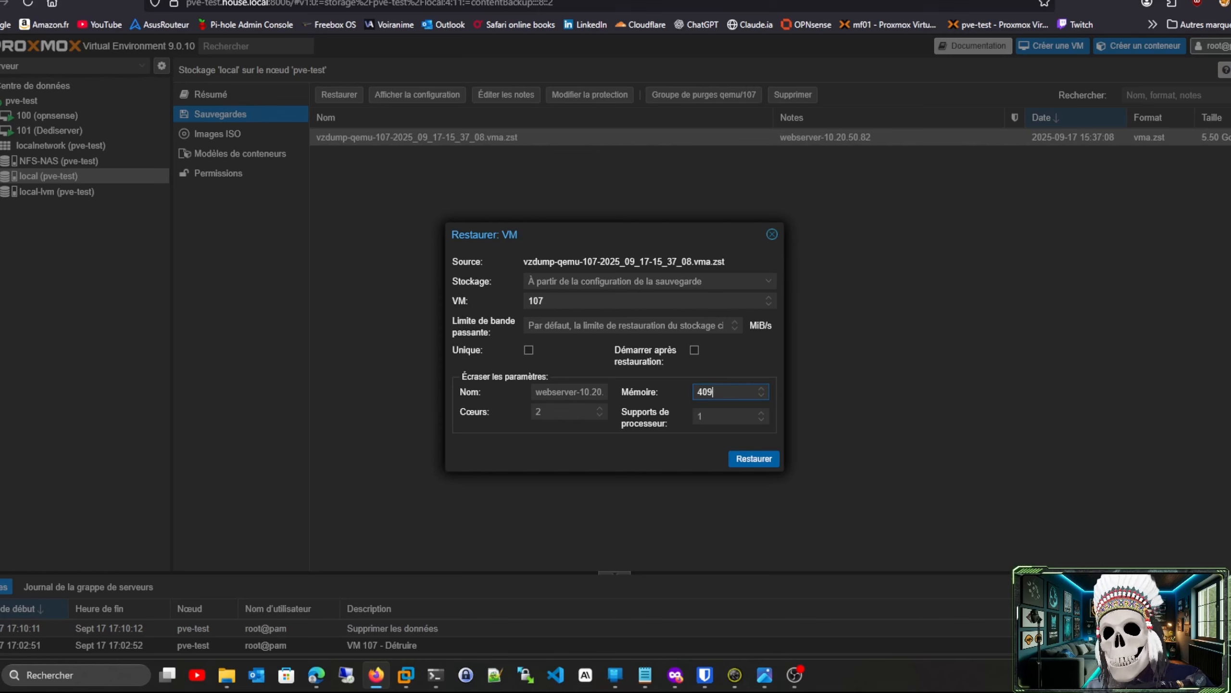
type("6")
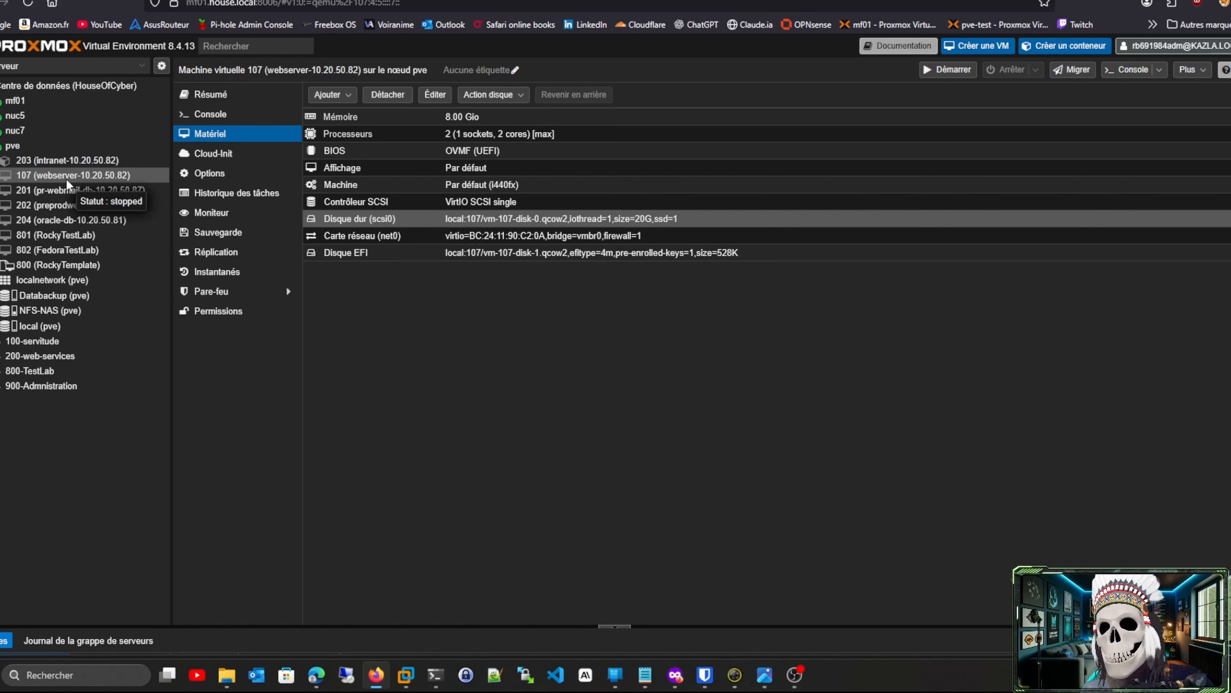
left_click(403, 237)
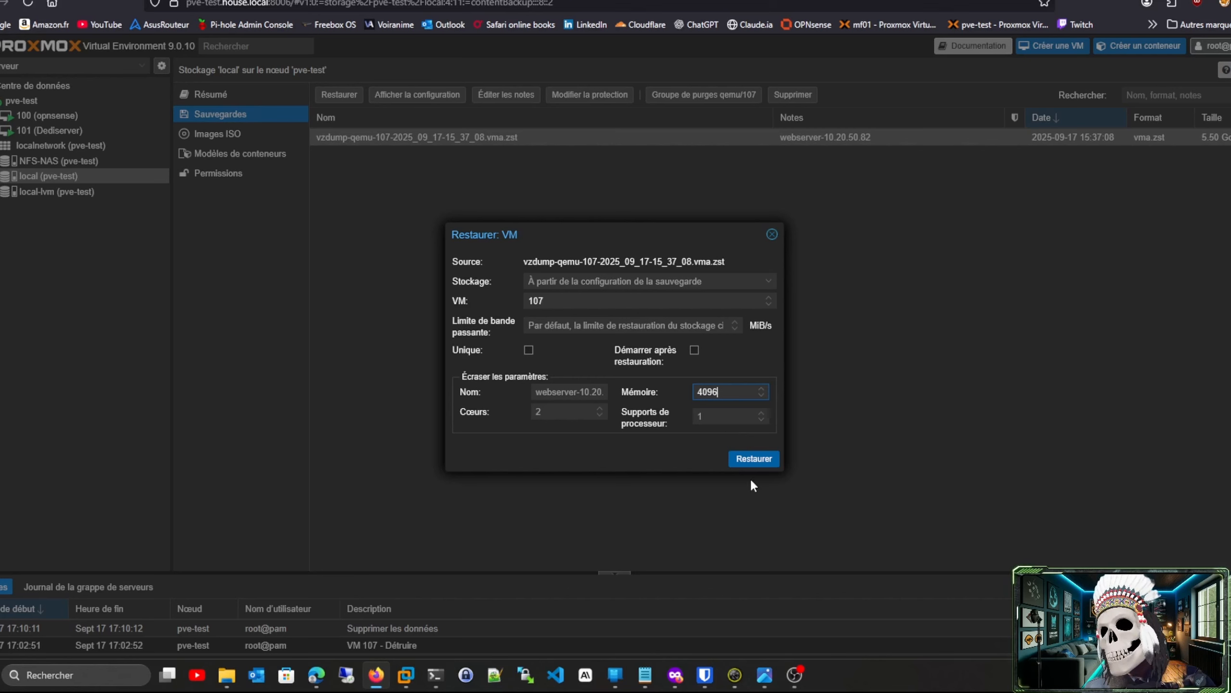
left_click(754, 460)
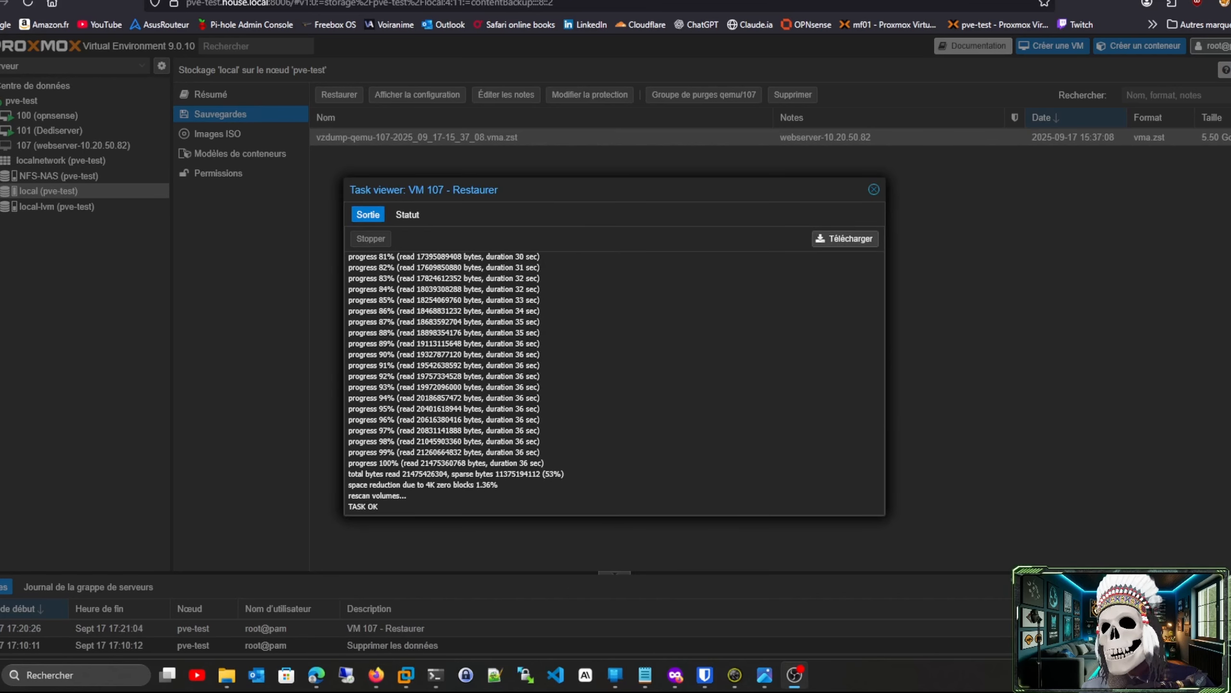
left_click(874, 189)
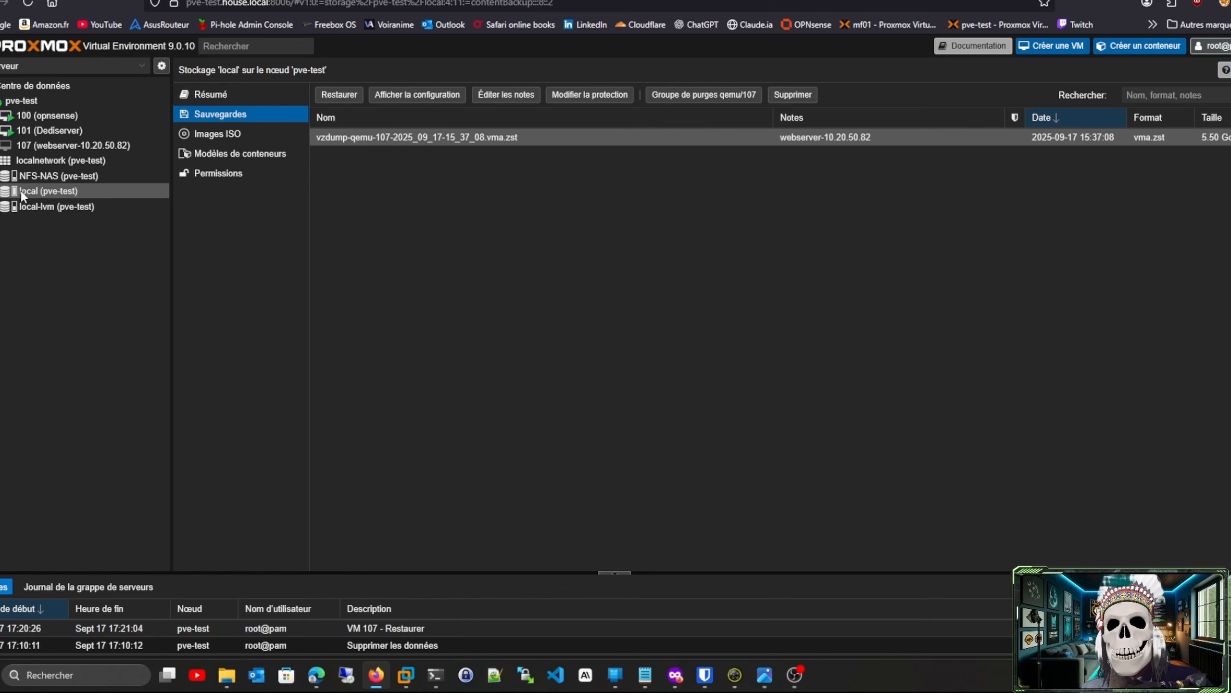
Step: Examine the restored VM 107's hardware and the vmbr0 and vmbr3 bridges in pve-test's network configuration
left_click(82, 145)
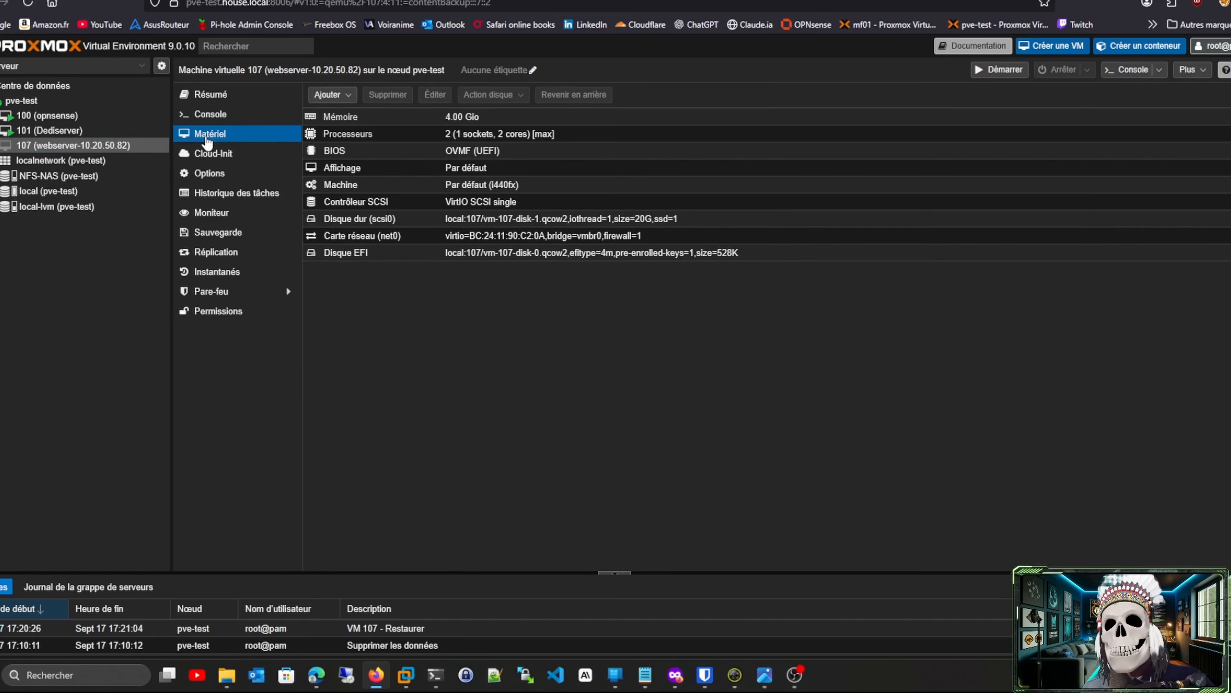
left_click(68, 101)
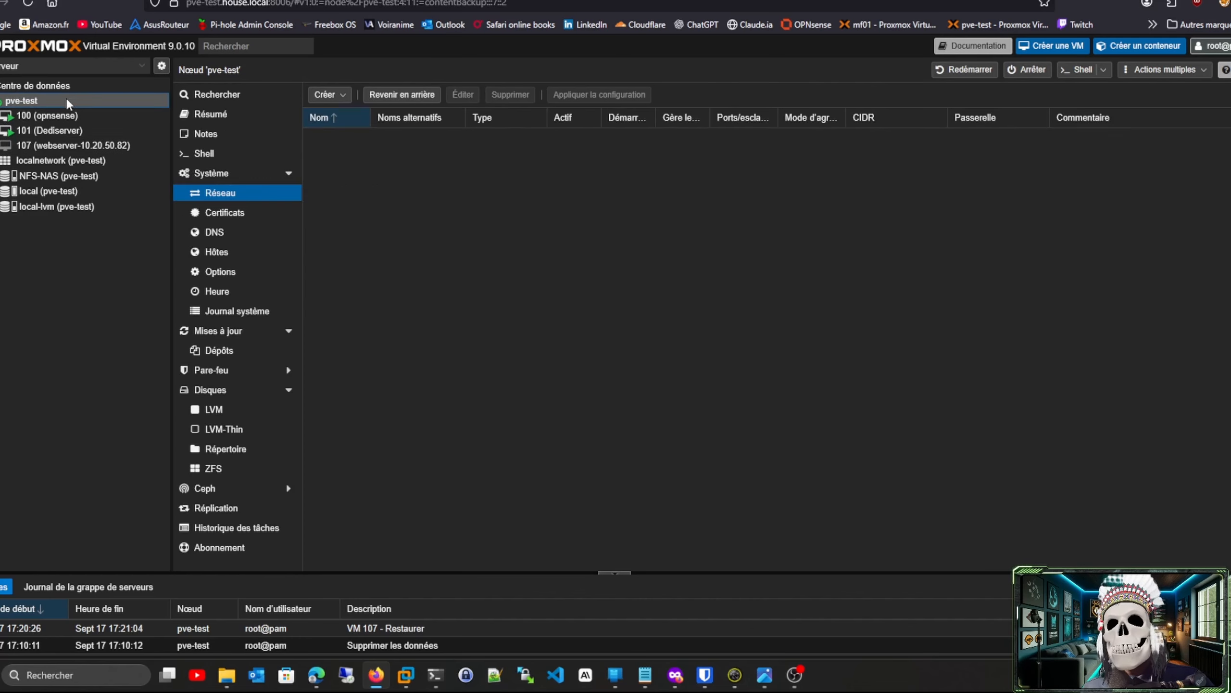
left_click(374, 198)
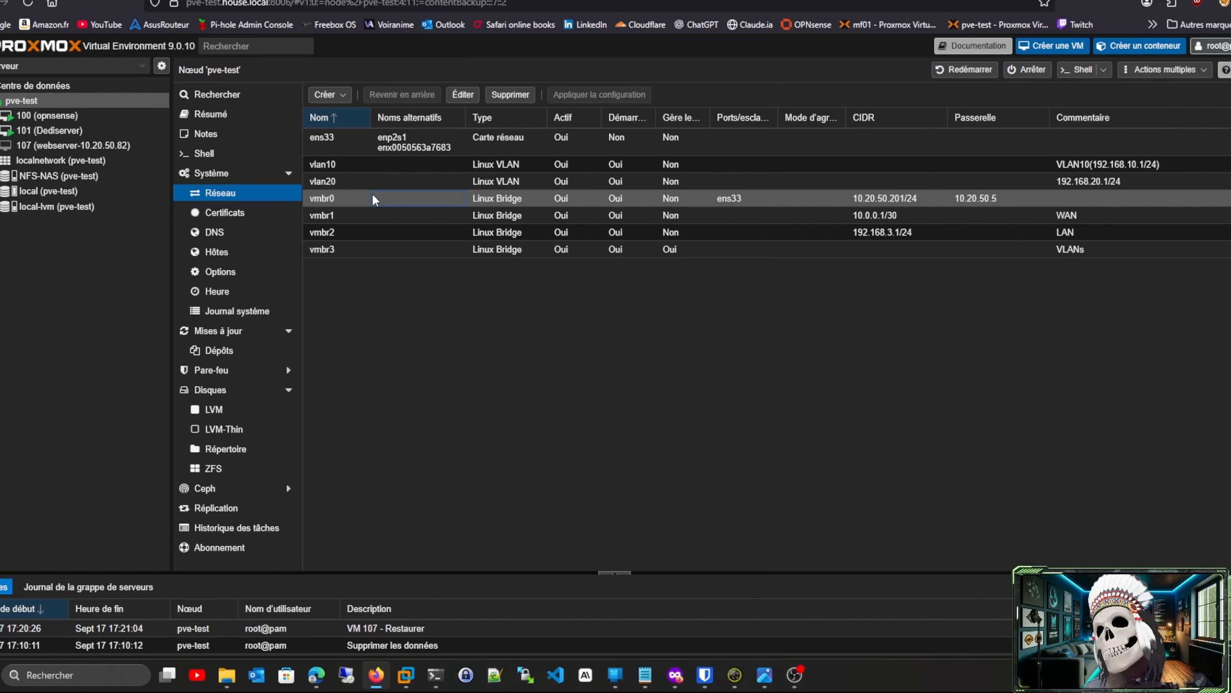
left_click(361, 251)
Step: Switch VM 107's network card net0 to bridge vmbr3 with VLAN tag 20
left_click(73, 146)
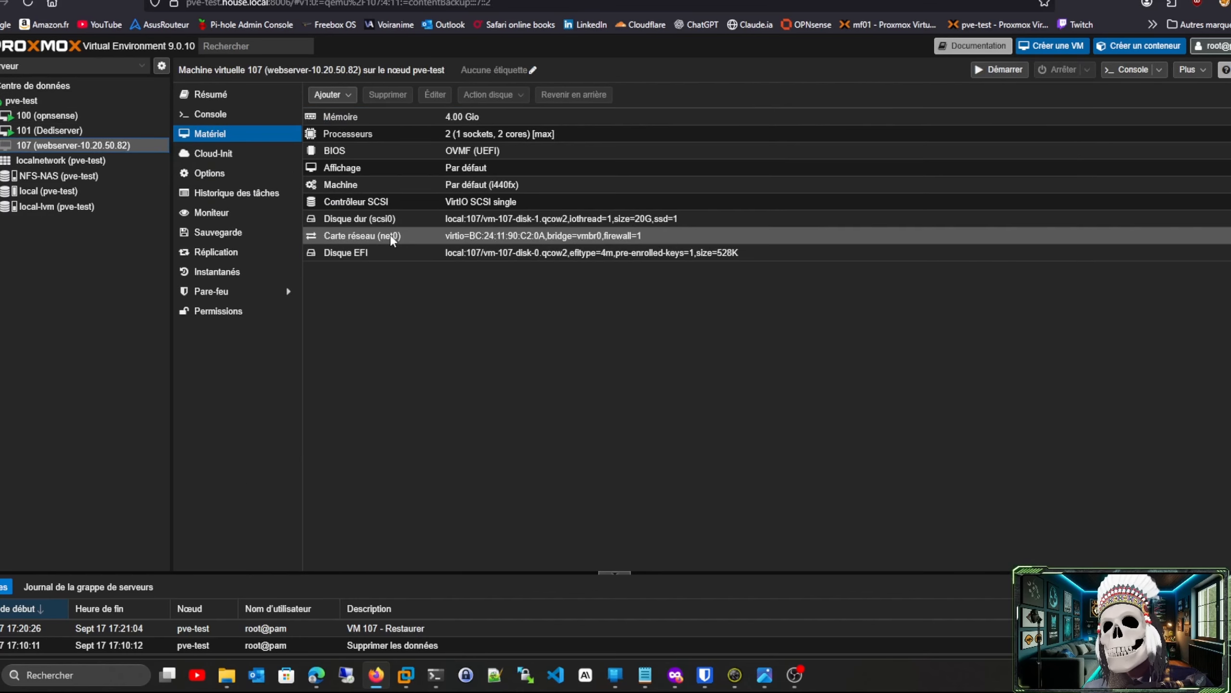
double_click(392, 239)
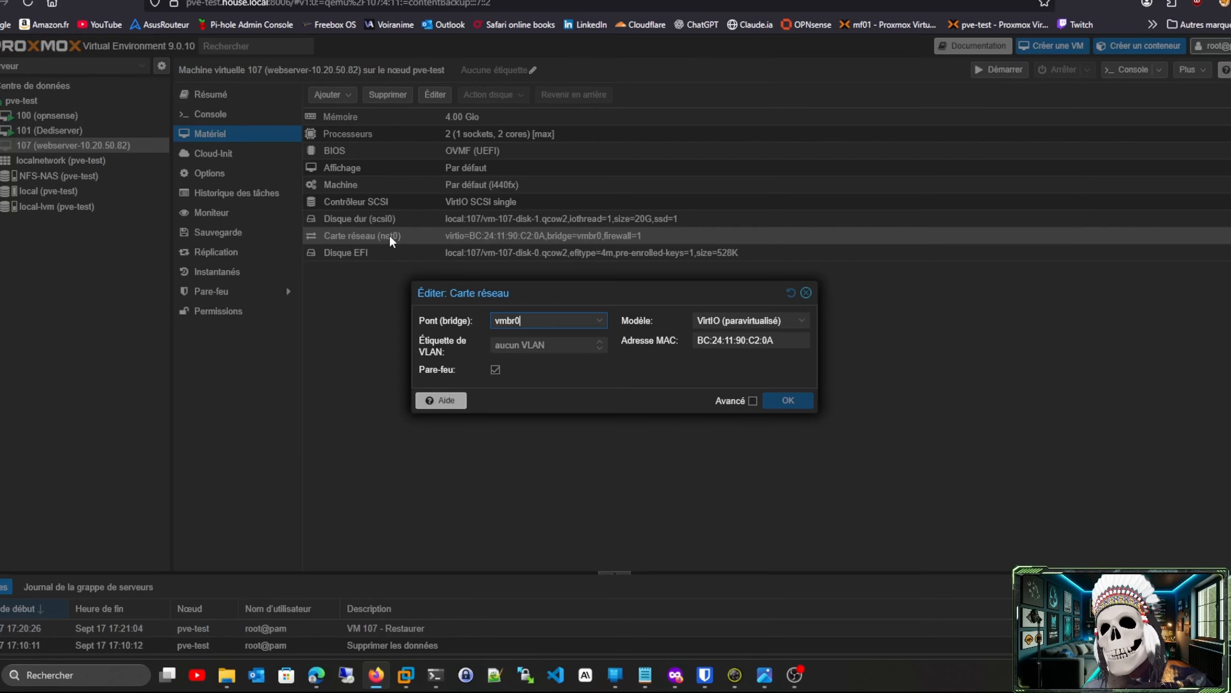
left_click(594, 321)
left_click(533, 409)
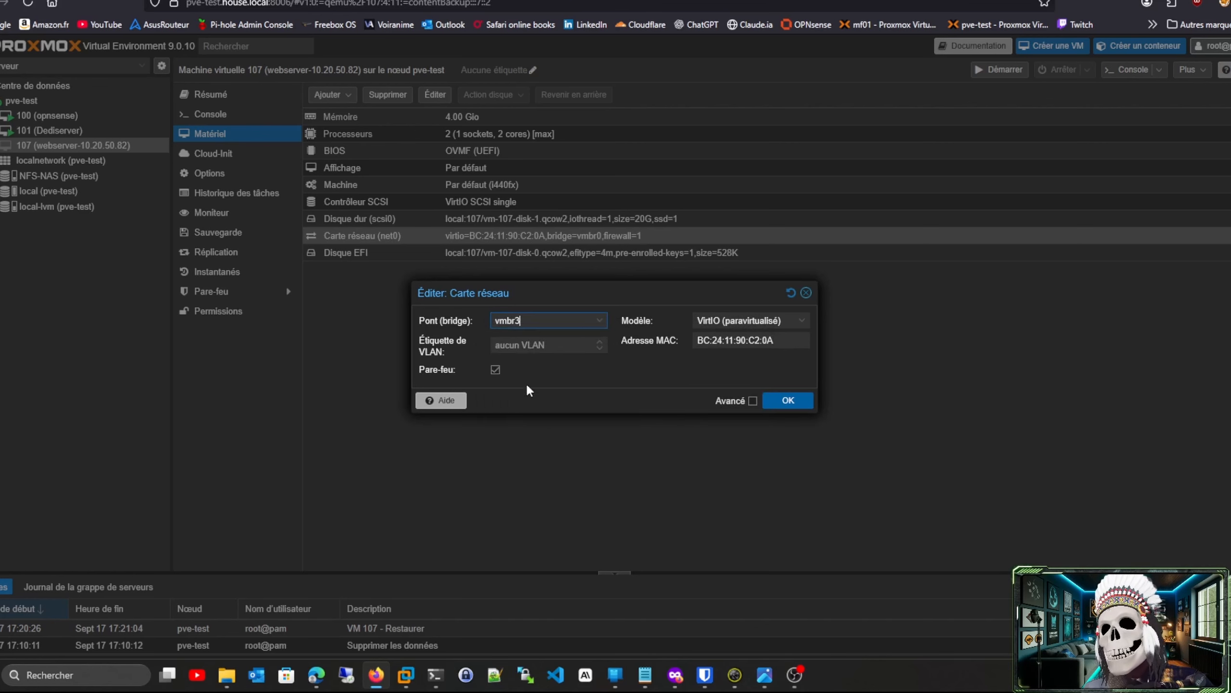
left_click(530, 345)
type("20")
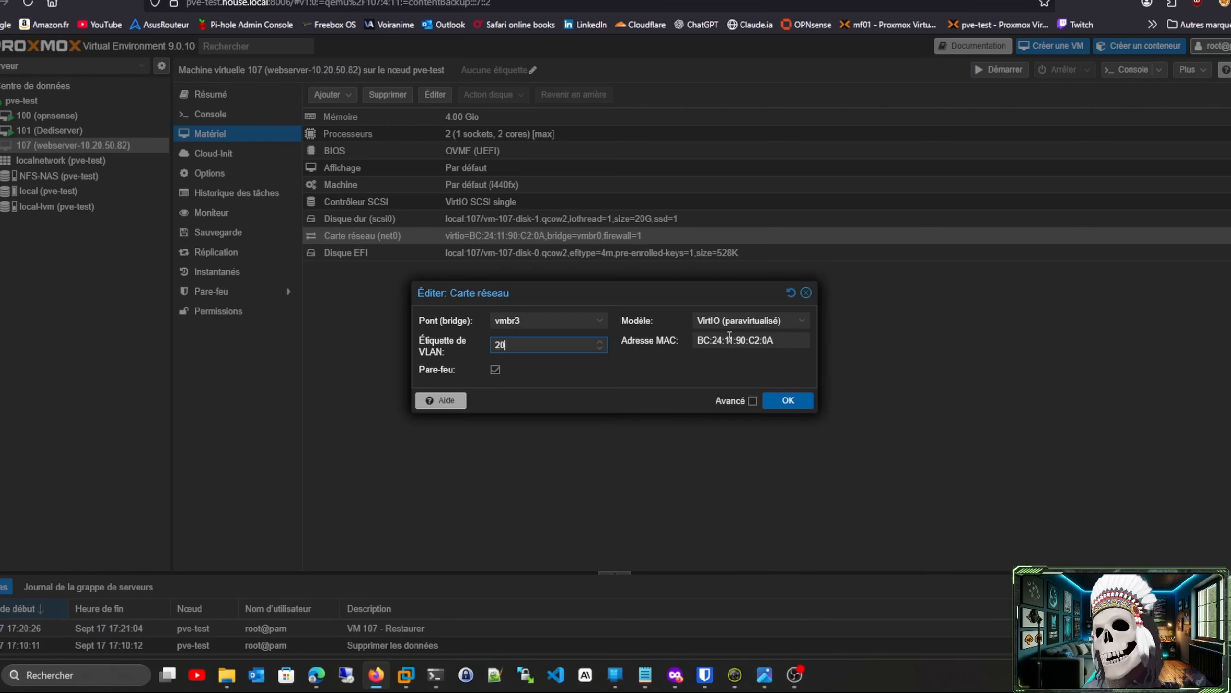
left_click(788, 400)
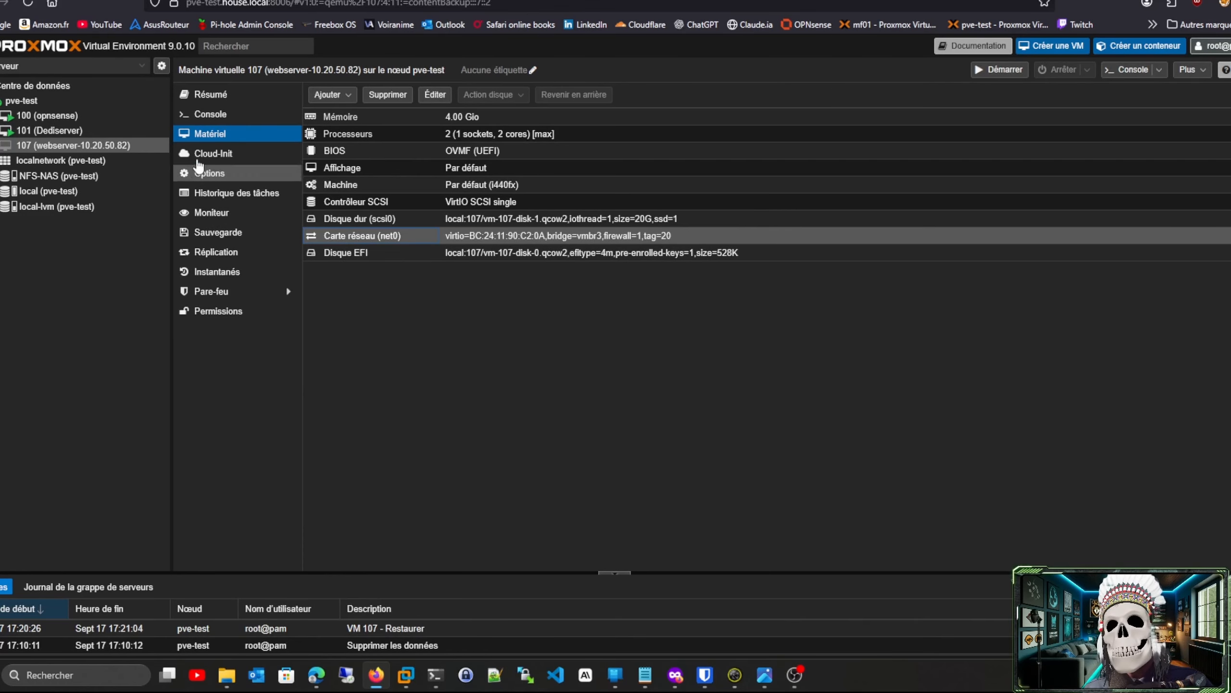
Step: Start VM 107 from its console and boot the first Oracle Linux Server 9.5 entry in GRUB
left_click(215, 115)
left_click(800, 347)
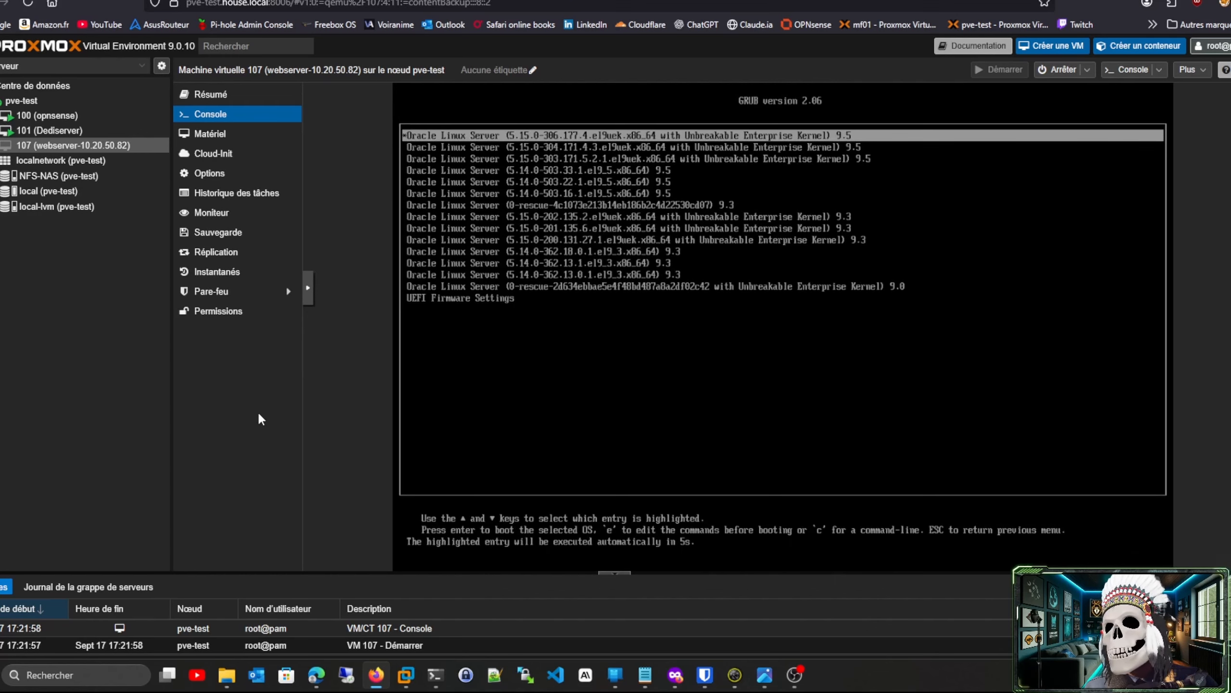
key("Return")
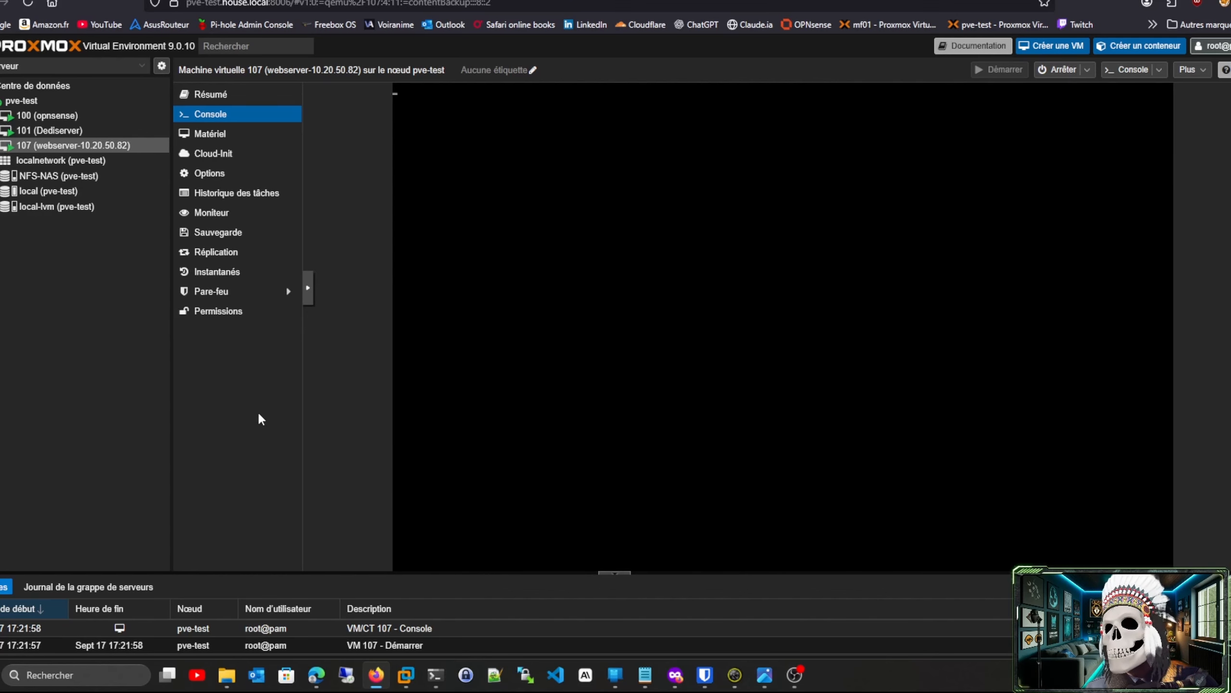